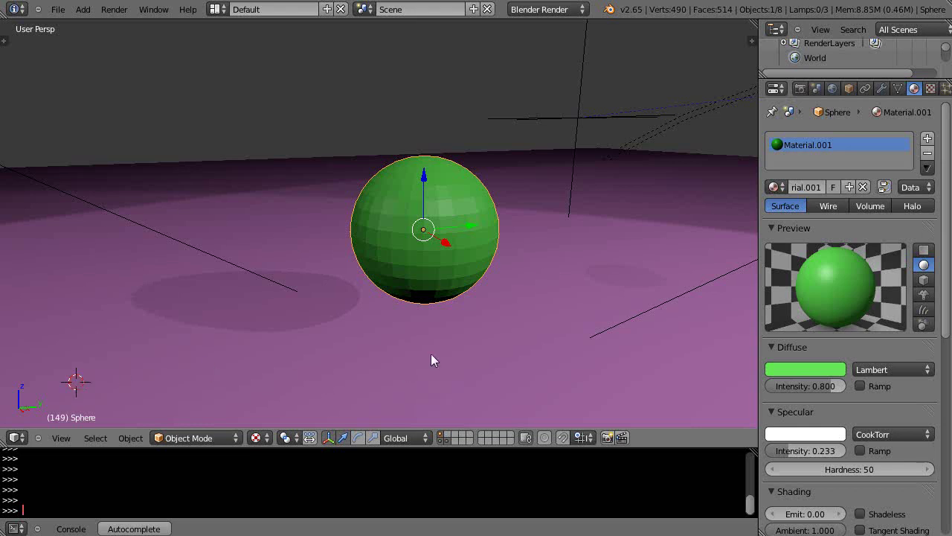
{"action": "scroll", "coordinate": [431, 353], "scroll_direction": "up", "scroll_amount": 3}
{"action": "scroll", "coordinate": [431, 354], "scroll_direction": "down", "scroll_amount": 2}
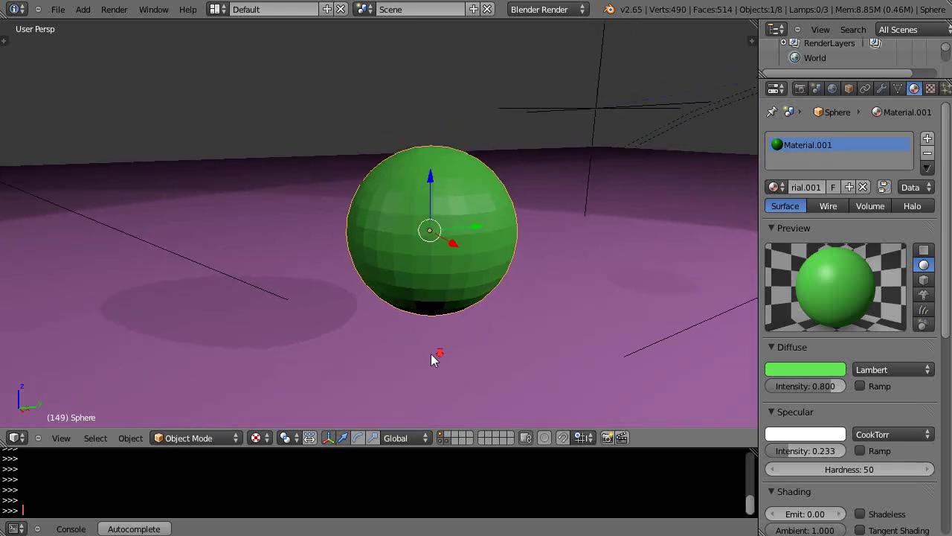
{"action": "left_click", "coordinate": [439, 359]}
{"action": "scroll", "coordinate": [454, 351], "scroll_direction": "up", "scroll_amount": 1}
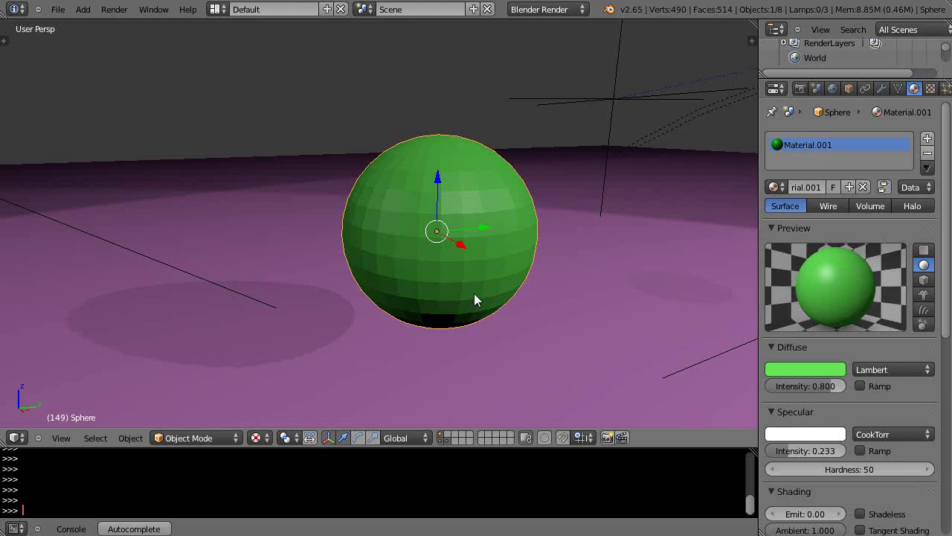
{"action": "scroll", "coordinate": [474, 294], "scroll_direction": "down", "scroll_amount": 3}
{"action": "scroll", "coordinate": [475, 293], "scroll_direction": "up", "scroll_amount": 4}
{"action": "scroll", "coordinate": [474, 298], "scroll_direction": "down", "scroll_amount": 2}
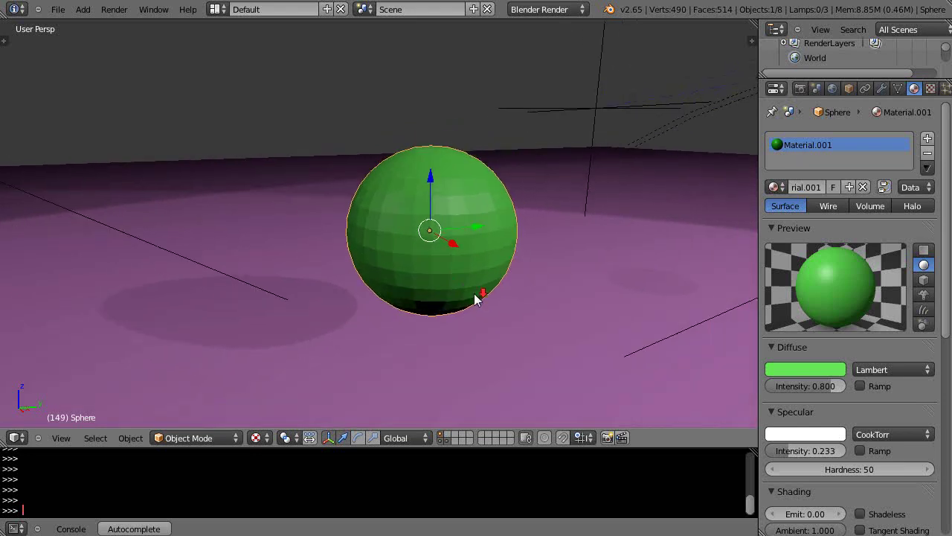
Add a particle system to the sphere and raise its particle lifetime to 138.8.
{"action": "left_click", "coordinate": [946, 88]}
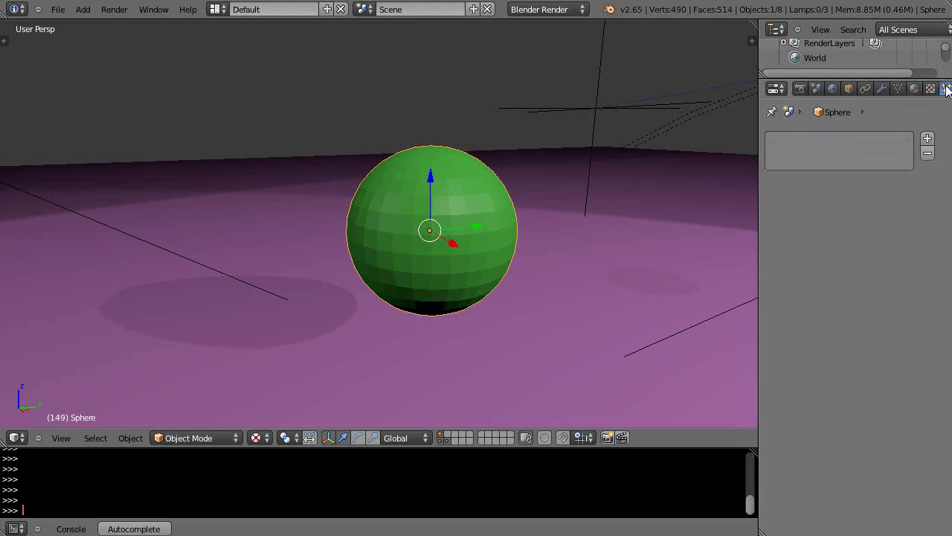
{"action": "left_click", "coordinate": [927, 139]}
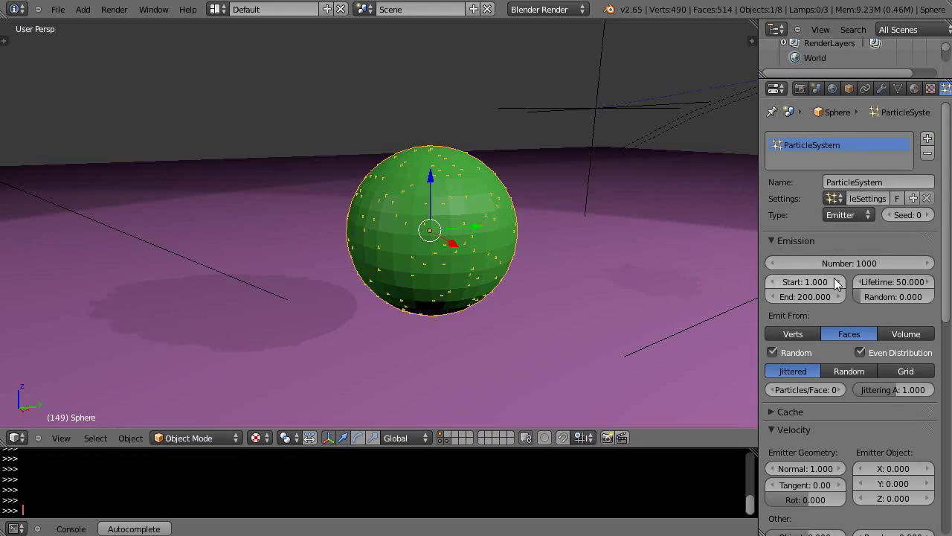
{"action": "left_click_drag", "start_coordinate": [888, 280], "coordinate": [903, 284]}
{"action": "scroll", "coordinate": [785, 293], "scroll_direction": "down", "scroll_amount": 2}
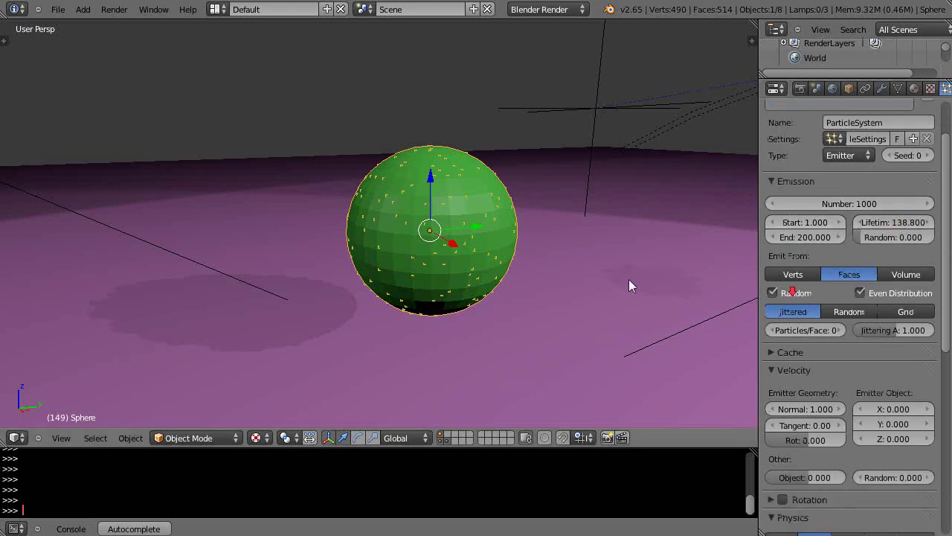
Change the particle system's type to Hair and shorten the hair length to 0.180.
{"action": "left_click", "coordinate": [844, 157]}
{"action": "left_click", "coordinate": [841, 125]}
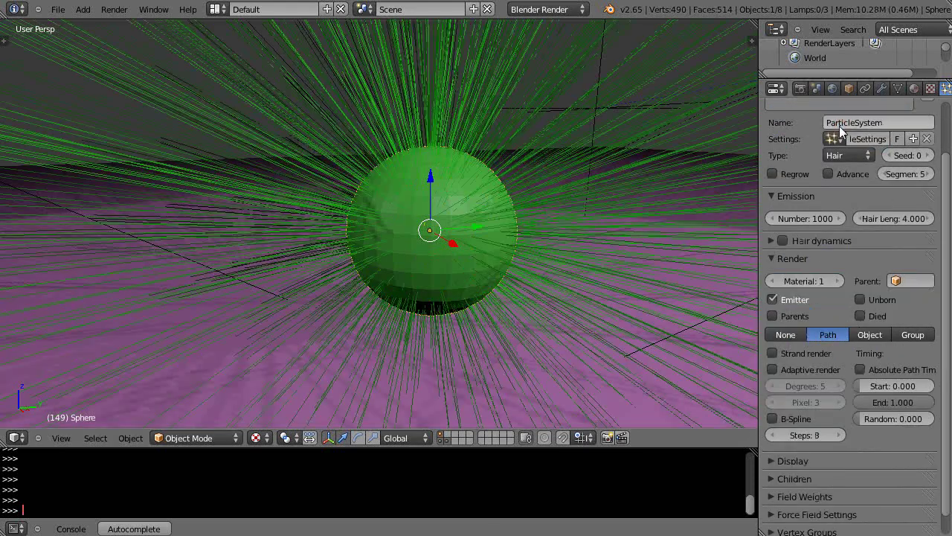
{"action": "scroll", "coordinate": [713, 248], "scroll_direction": "down", "scroll_amount": 3}
{"action": "left_click", "coordinate": [230, 301]}
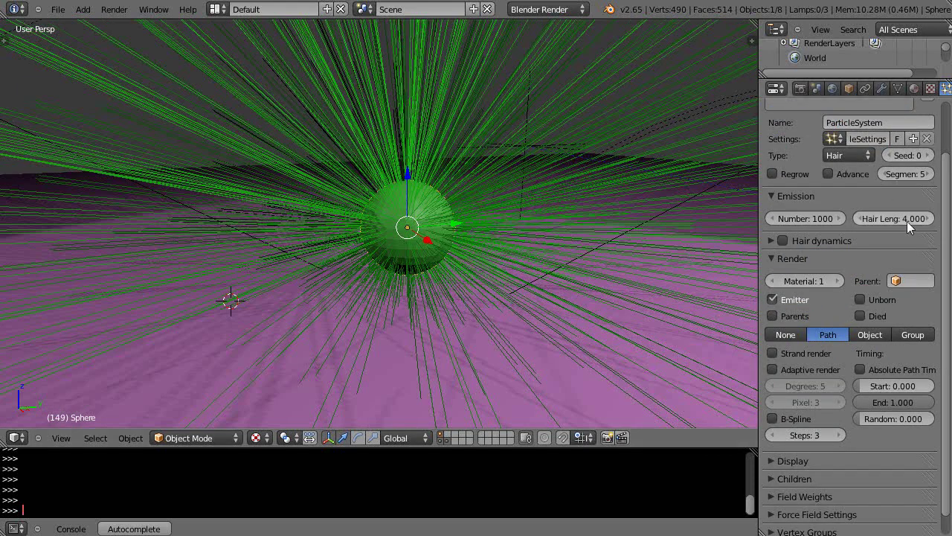
{"action": "left_click_drag", "start_coordinate": [907, 221], "coordinate": [763, 220]}
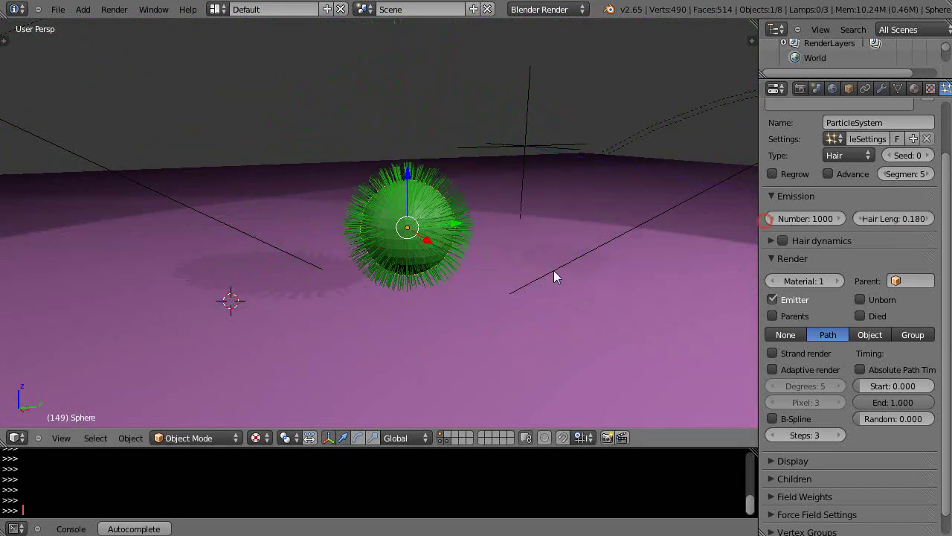
Examine the hair on the sphere up close and from different angles.
{"action": "scroll", "coordinate": [524, 284], "scroll_direction": "up", "scroll_amount": 5}
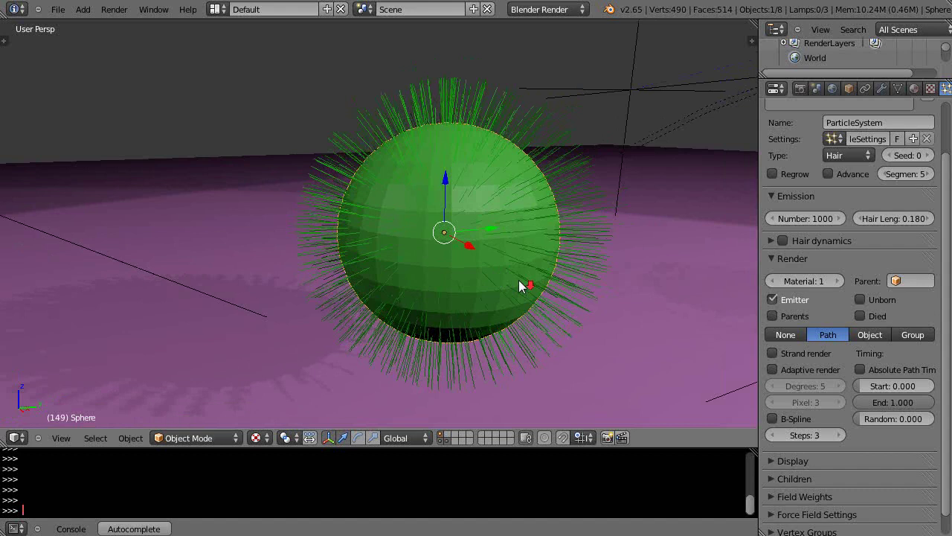
{"action": "mouse_move", "coordinate": [519, 280]}
{"action": "middle_mouse_down", "text": "shift"}
{"action": "mouse_move", "coordinate": [486, 256]}
{"action": "mouse_move", "coordinate": [528, 271]}
{"action": "middle_mouse_up", "text": "shift"}
{"action": "scroll", "coordinate": [485, 255], "scroll_direction": "down", "scroll_amount": 3}
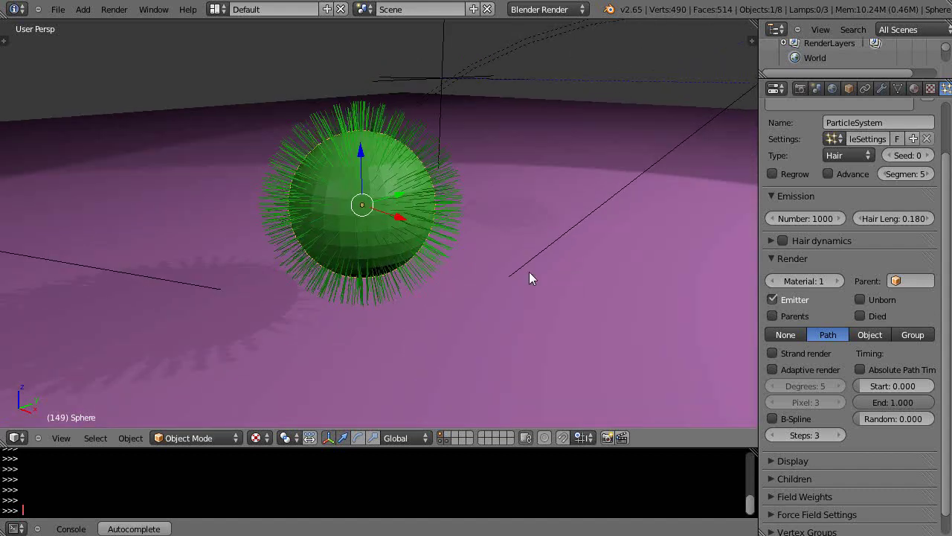
{"action": "scroll", "coordinate": [529, 272], "scroll_direction": "up", "scroll_amount": 2}
{"action": "mouse_move", "coordinate": [333, 237]}
{"action": "middle_mouse_down"}
{"action": "mouse_move", "coordinate": [505, 232]}
{"action": "mouse_move", "coordinate": [317, 240]}
{"action": "middle_mouse_up"}
{"action": "scroll", "coordinate": [383, 224], "scroll_direction": "down", "scroll_amount": 2}
{"action": "middle_click_drag", "start_coordinate": [383, 224], "coordinate": [426, 232]}
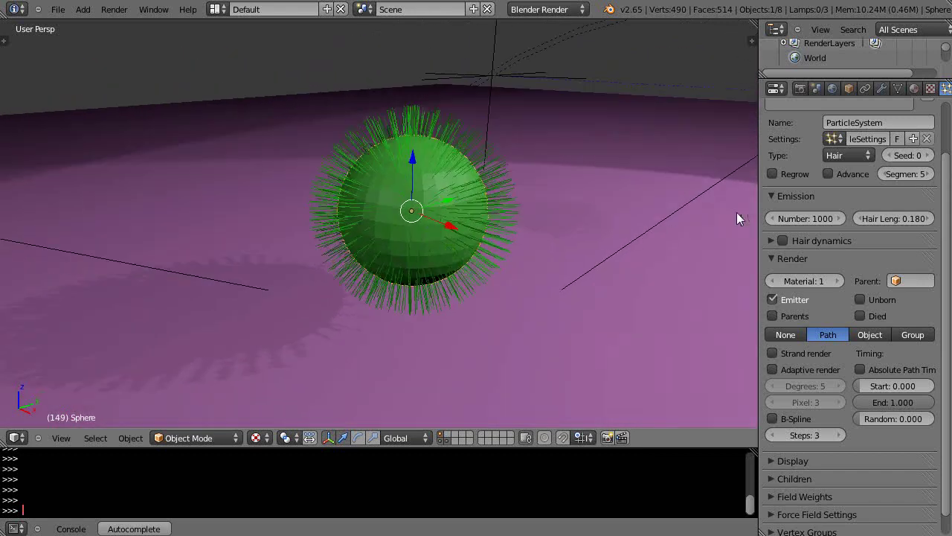
{"action": "scroll", "coordinate": [505, 261], "scroll_direction": "up", "scroll_amount": 1}
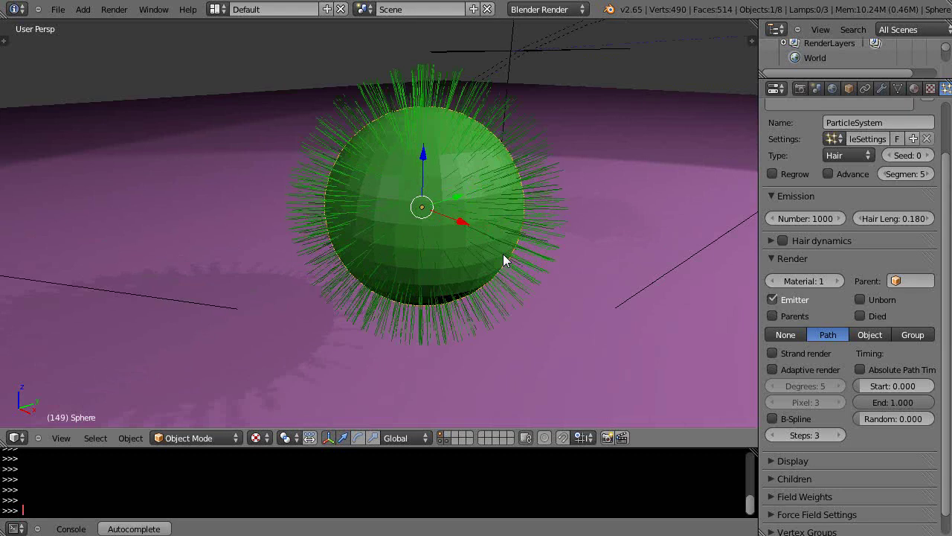
Create a vertex group named HairGroup on the sphere and switch the sphere to Weight Paint mode.
{"action": "left_click", "coordinate": [896, 88]}
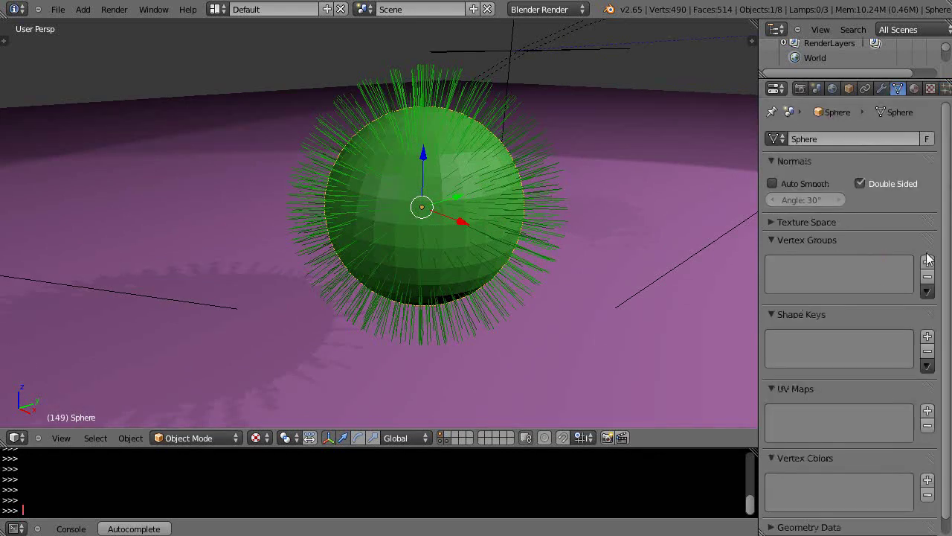
{"action": "left_click", "coordinate": [927, 261]}
{"action": "left_click", "coordinate": [860, 348]}
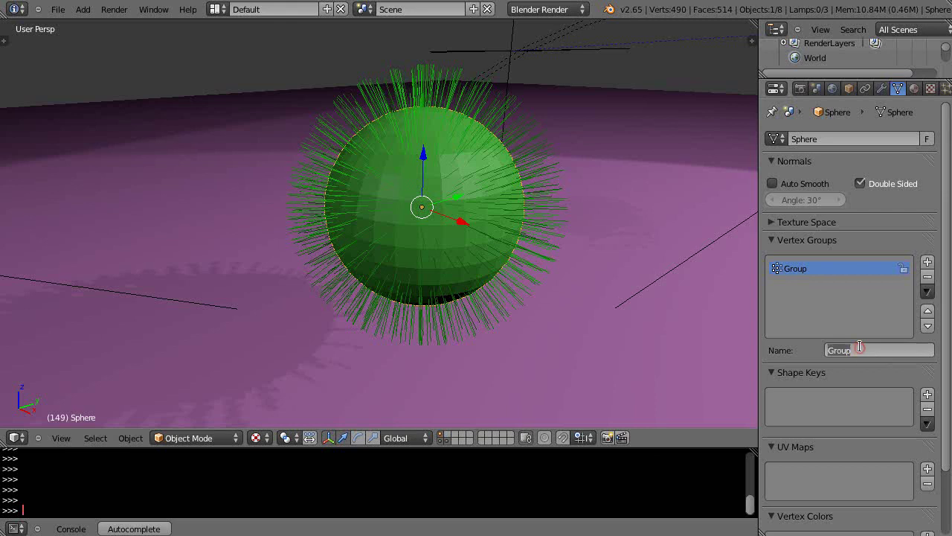
{"action": "type", "text": "HairGroup"}
{"action": "key", "text": "Return"}
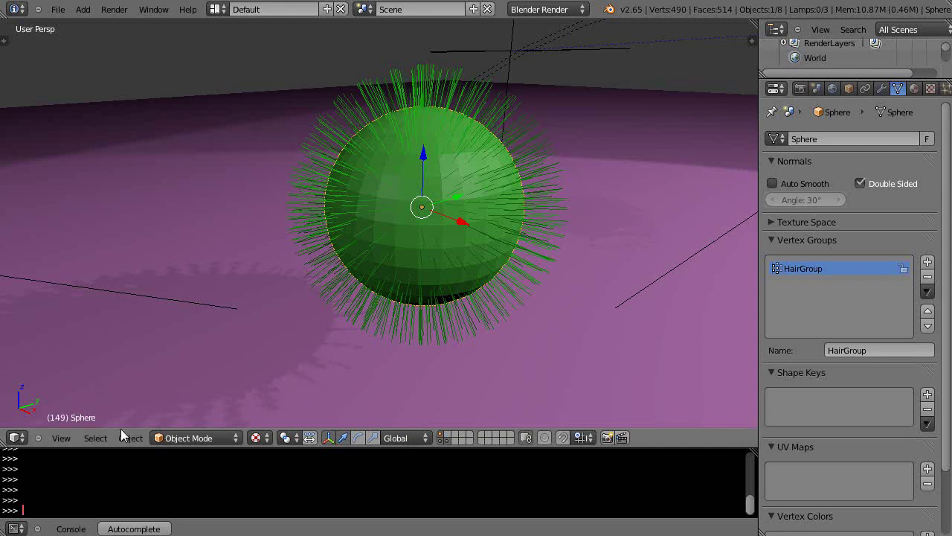
{"action": "left_click", "coordinate": [174, 439]}
{"action": "left_click", "coordinate": [186, 341]}
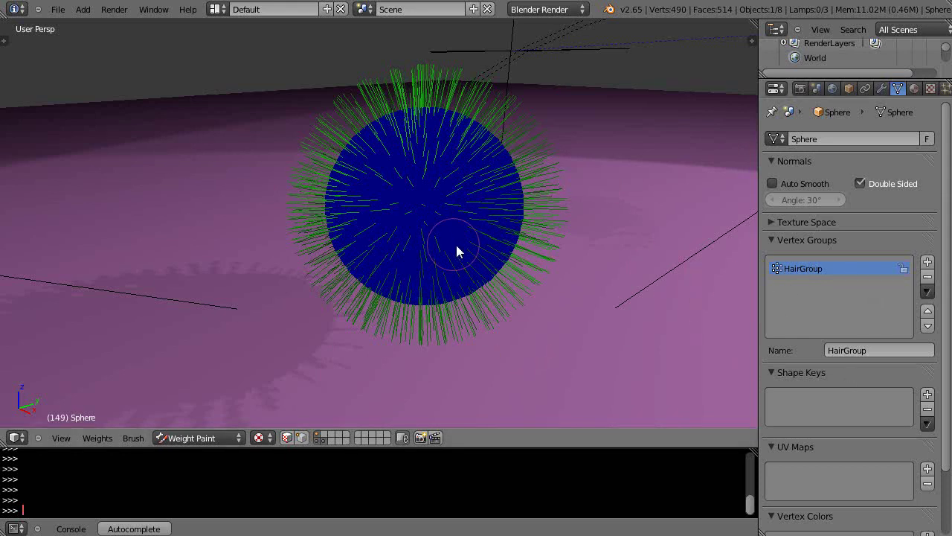
Assign all the sphere's vertices to HairGroup with a weight of 0.5 and return to Weight Paint mode.
{"action": "key", "text": "Tab"}
{"action": "left_click", "coordinate": [841, 389]}
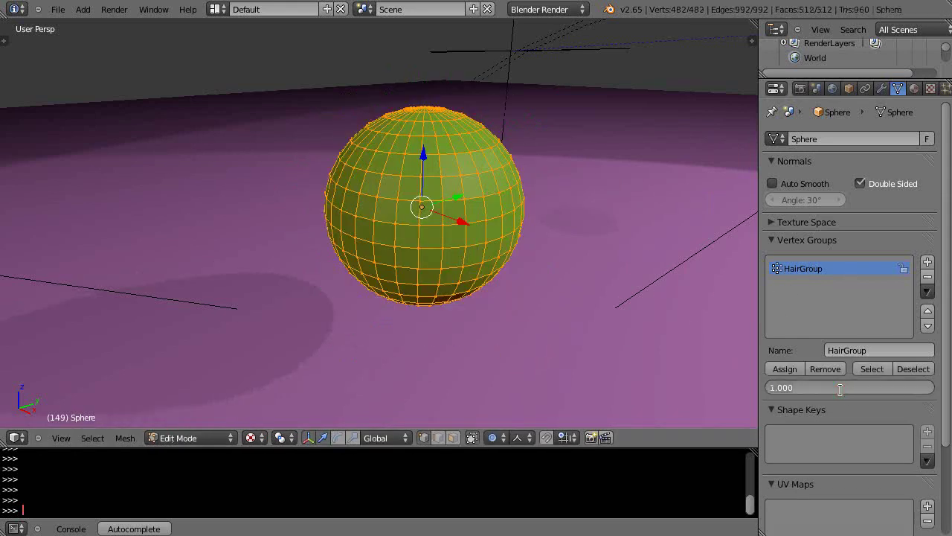
{"action": "left_click", "coordinate": [831, 388]}
{"action": "left_click", "coordinate": [688, 399]}
{"action": "key", "text": "BackSpace"}
{"action": "key", "text": "BackSpace"}
{"action": "type", "text": ".5"}
{"action": "key", "text": "Return"}
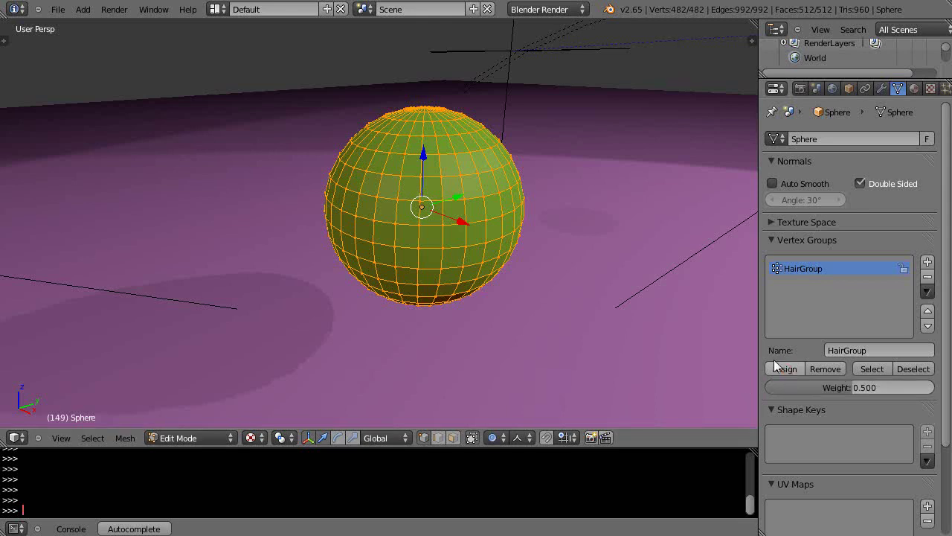
{"action": "left_click", "coordinate": [193, 436]}
{"action": "left_click", "coordinate": [202, 366]}
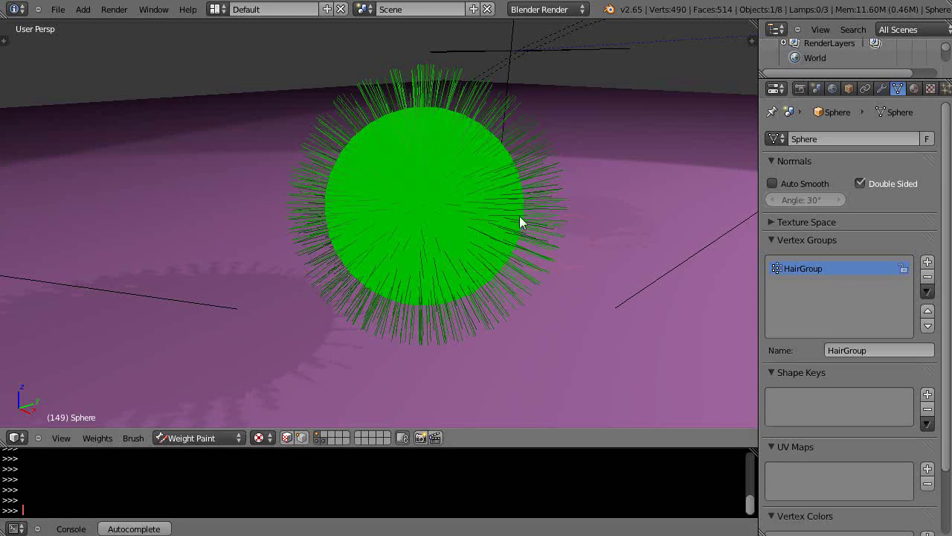
Reassign all the sphere's vertices to HairGroup with a weight of 1 and go back to Weight Paint mode.
{"action": "key", "text": "Tab"}
{"action": "left_click", "coordinate": [879, 390]}
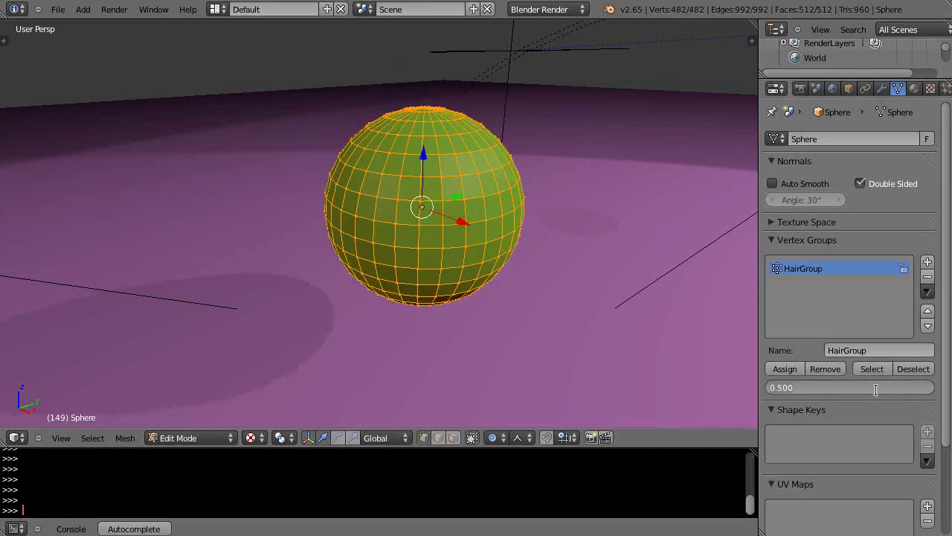
{"action": "left_click", "coordinate": [798, 389]}
{"action": "key", "text": "BackSpace"}
{"action": "key", "text": "BackSpace"}
{"action": "key", "text": "BackSpace"}
{"action": "key", "text": "BackSpace"}
{"action": "key", "text": "BackSpace"}
{"action": "type", "text": "1"}
{"action": "key", "text": "Return"}
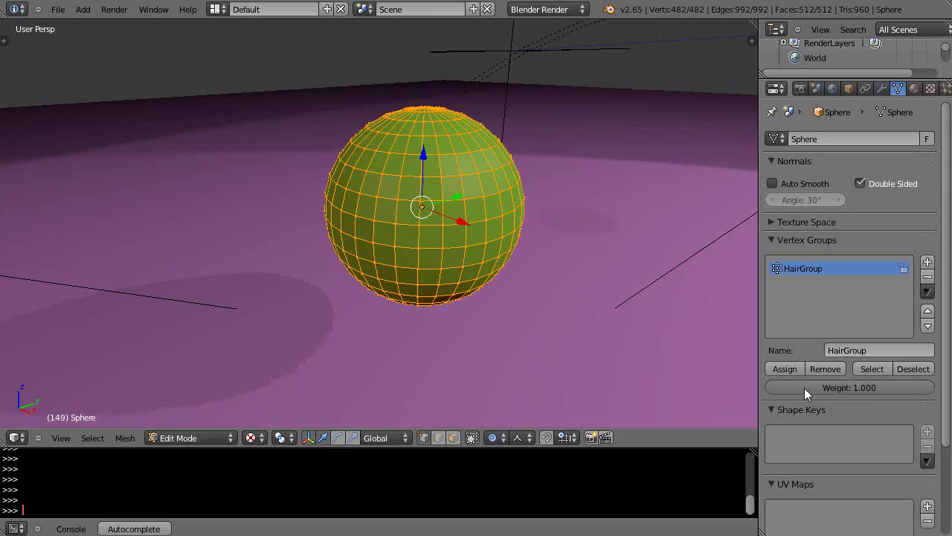
{"action": "left_click", "coordinate": [781, 368]}
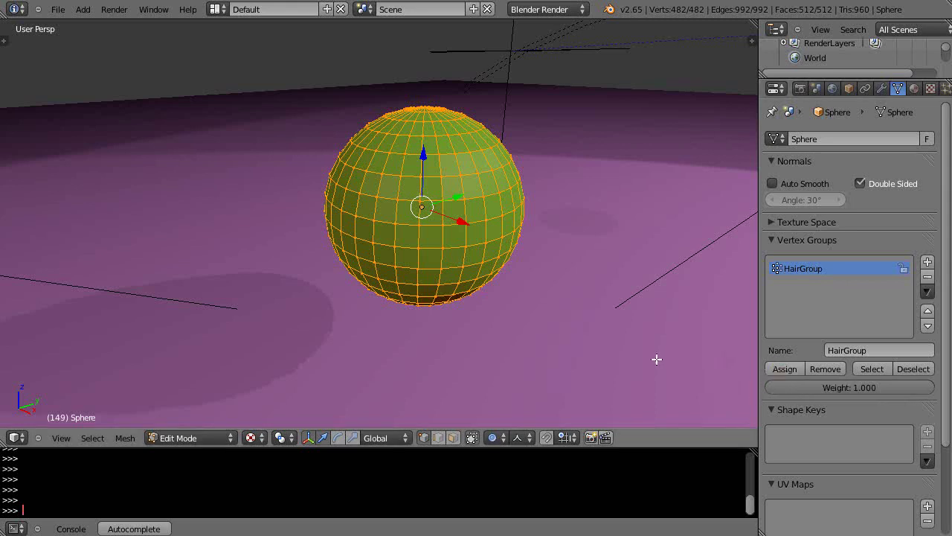
{"action": "key", "text": "Tab"}
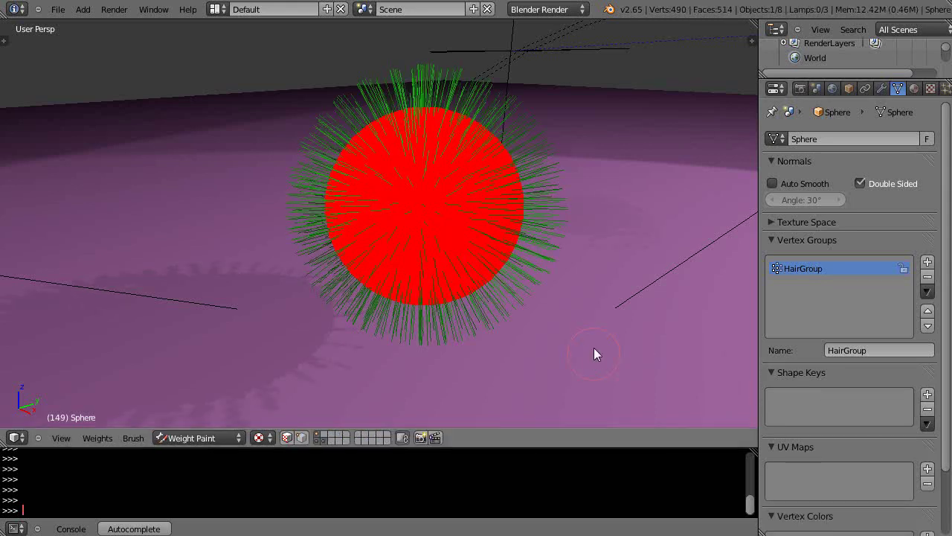
Reassign all the sphere's vertices to HairGroup with a weight of 0 and return to Weight Paint mode.
{"action": "key", "text": "Tab"}
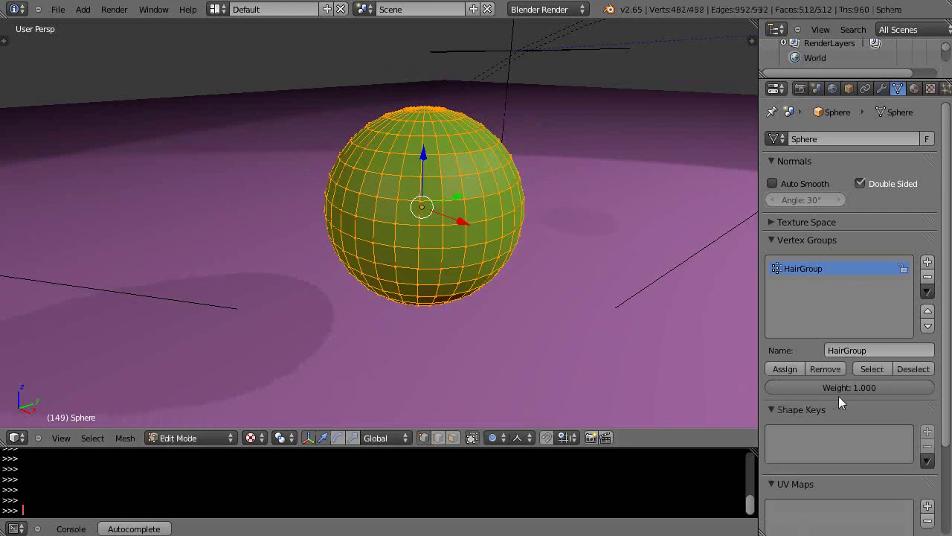
{"action": "left_click", "coordinate": [875, 390]}
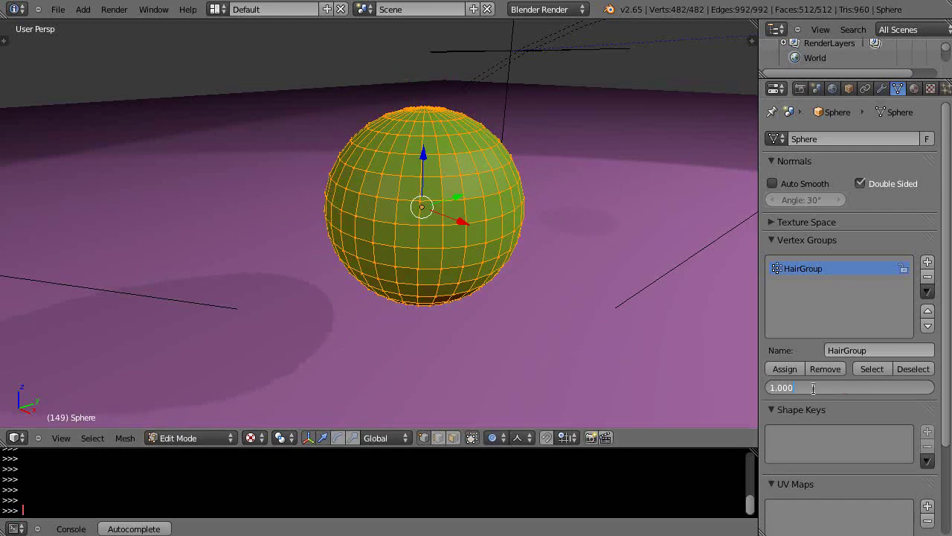
{"action": "key", "text": "BackSpace"}
{"action": "key", "text": "BackSpace"}
{"action": "key", "text": "BackSpace"}
{"action": "key", "text": "BackSpace"}
{"action": "key", "text": "Return"}
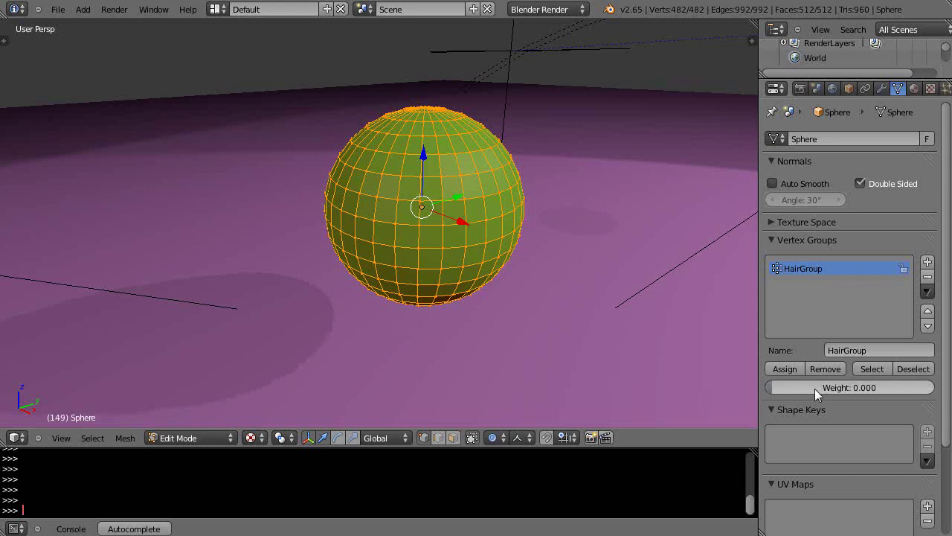
{"action": "left_click", "coordinate": [781, 370]}
{"action": "key", "text": "Tab"}
{"action": "key", "text": "ctrl+Tab"}
{"action": "scroll", "coordinate": [478, 293], "scroll_direction": "up", "scroll_amount": 3}
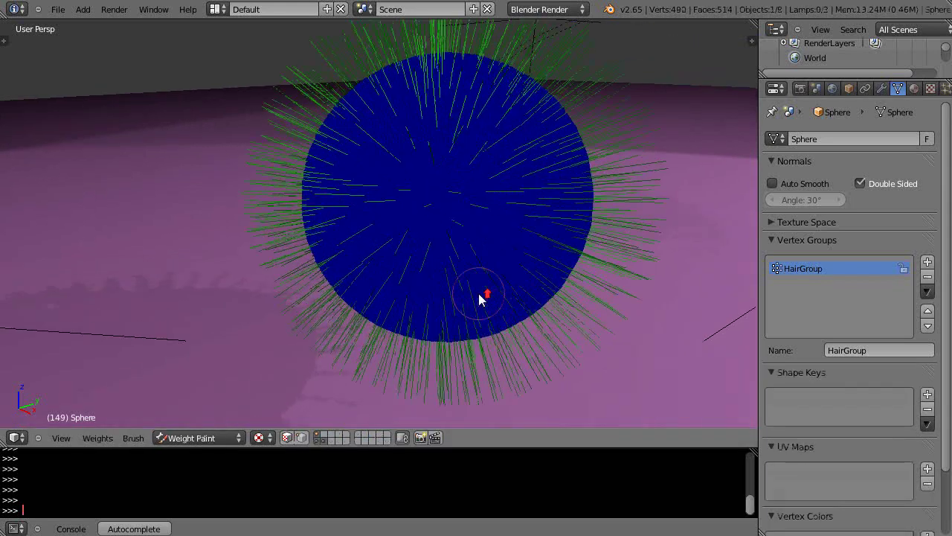
{"action": "scroll", "coordinate": [476, 293], "scroll_direction": "down", "scroll_amount": 3}
{"action": "middle_click_drag", "start_coordinate": [448, 307], "coordinate": [464, 298]}
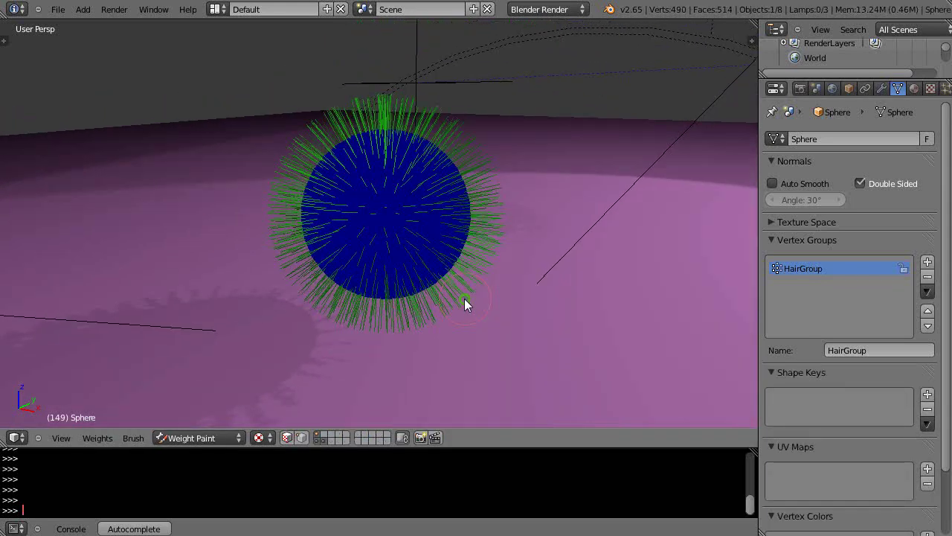
{"action": "scroll", "coordinate": [417, 274], "scroll_direction": "up", "scroll_amount": 2}
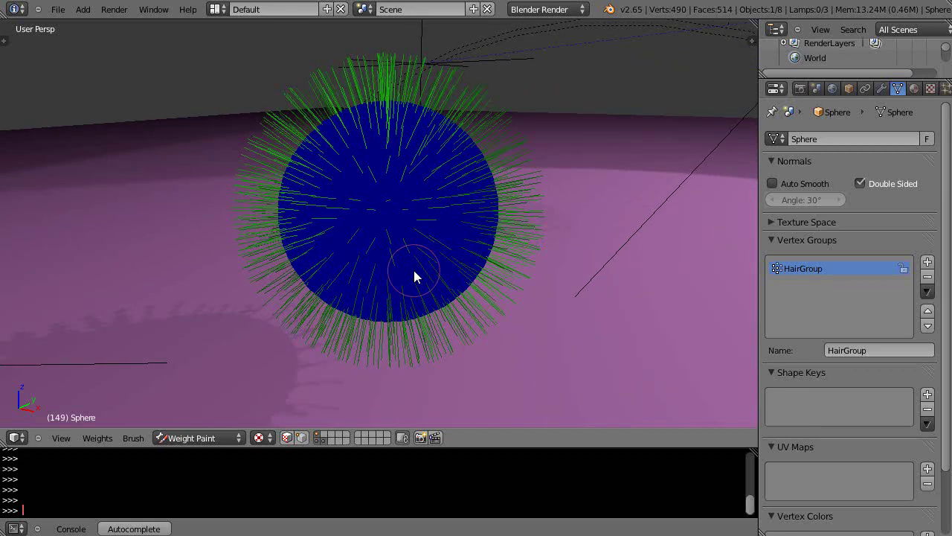
{"action": "scroll", "coordinate": [529, 236], "scroll_direction": "down", "scroll_amount": 1}
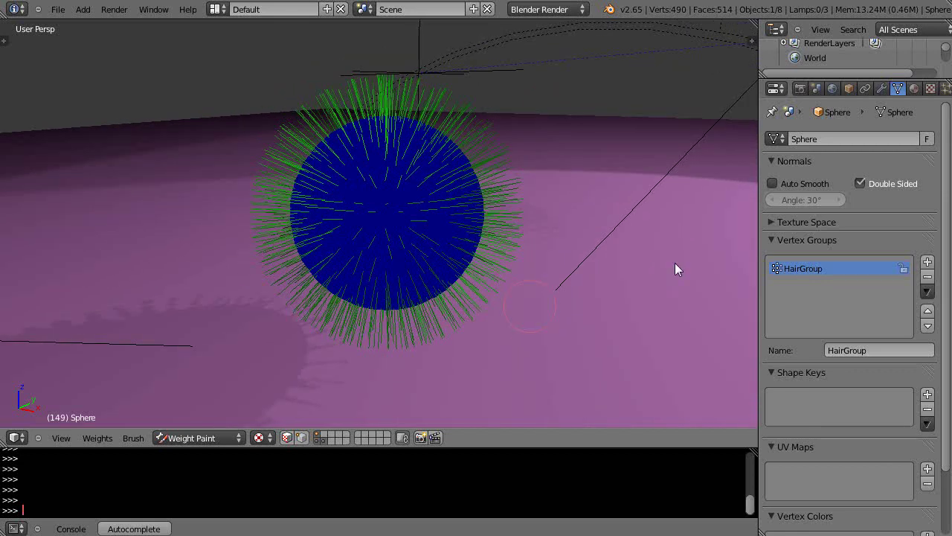
Assign HairGroup as the density vertex group of the sphere's hair particle system.
{"action": "left_click", "coordinate": [945, 89]}
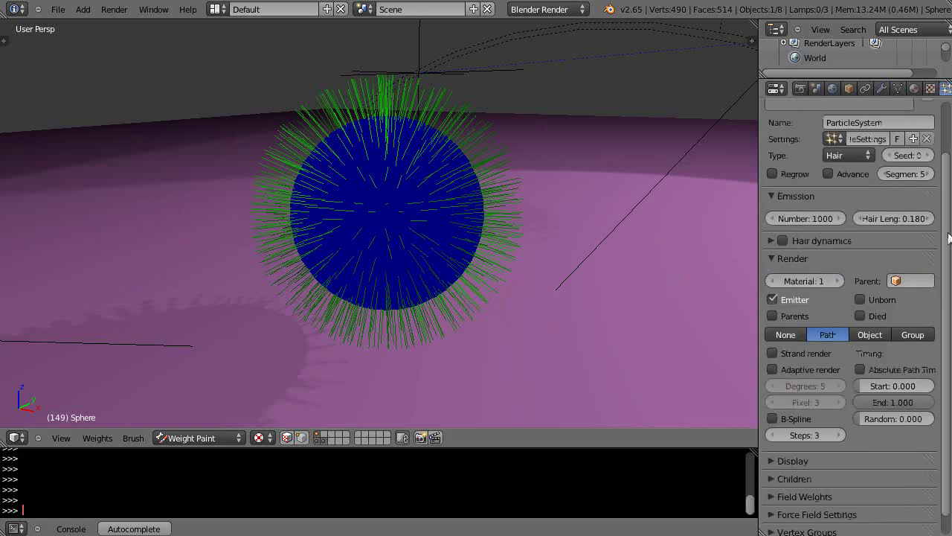
{"action": "left_click_drag", "start_coordinate": [946, 159], "coordinate": [945, 229]}
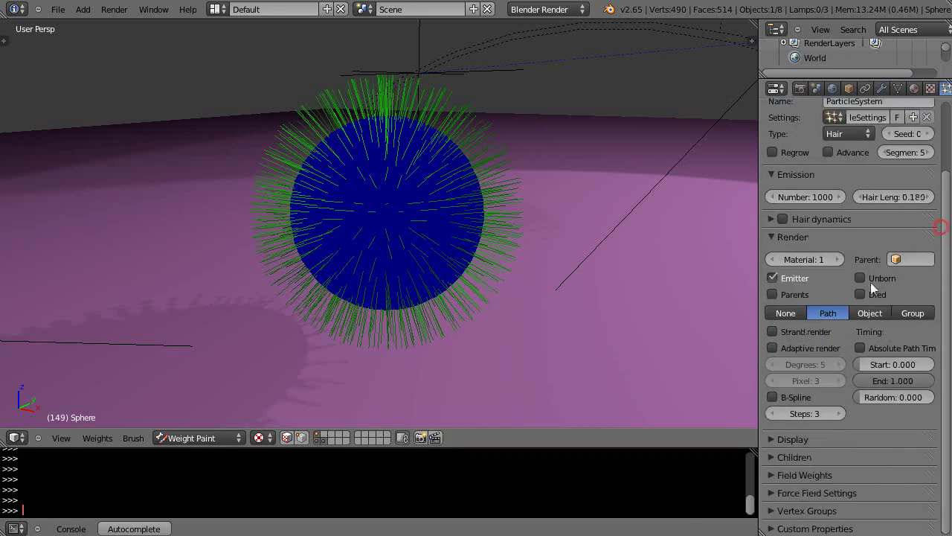
{"action": "left_click", "coordinate": [771, 511]}
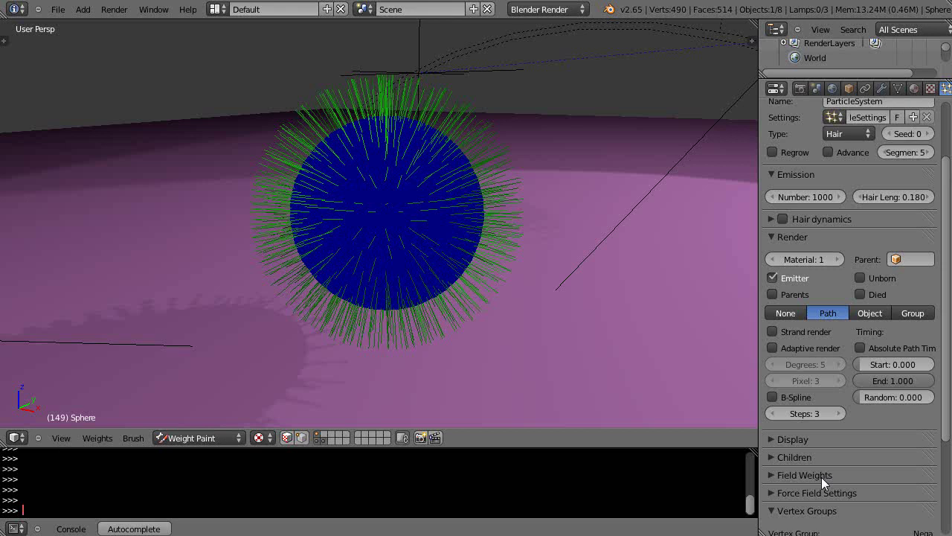
{"action": "scroll", "coordinate": [888, 482], "scroll_direction": "down", "scroll_amount": 5}
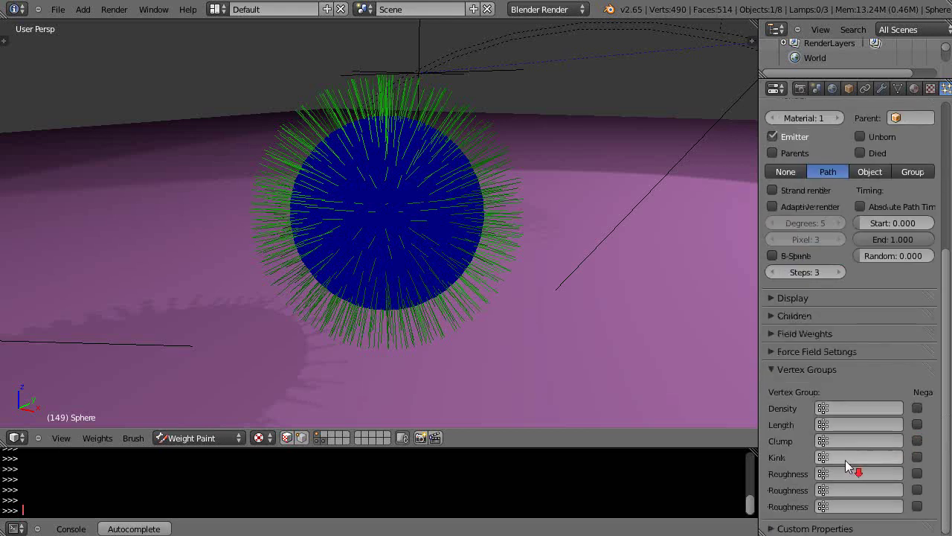
{"action": "left_click", "coordinate": [842, 409]}
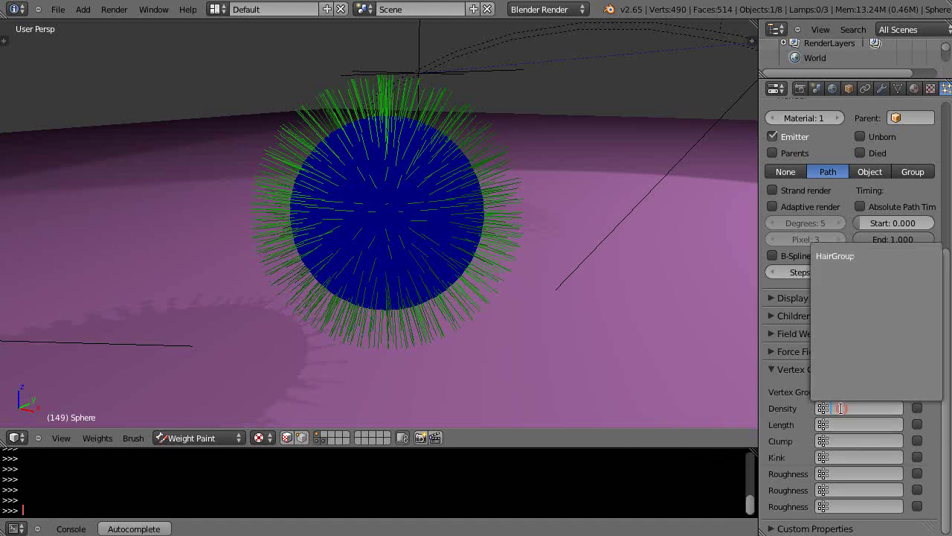
{"action": "left_click", "coordinate": [835, 256]}
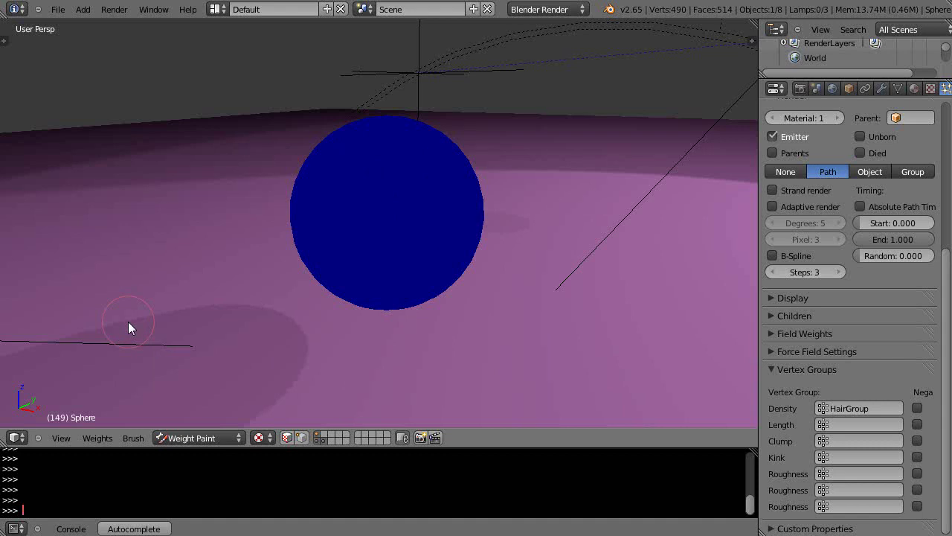
{"action": "scroll", "coordinate": [128, 324], "scroll_direction": "down", "scroll_amount": 1}
{"action": "left_click", "coordinate": [189, 438]}
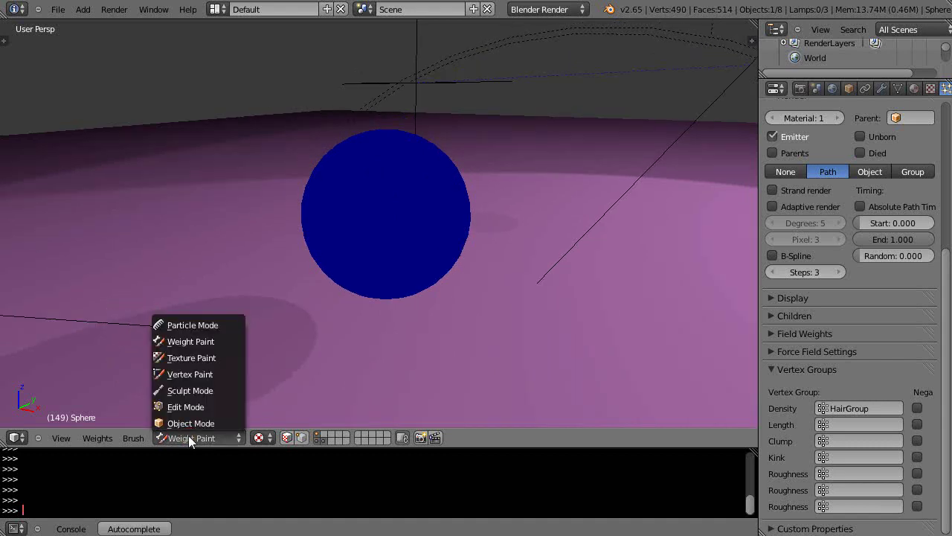
{"action": "left_click", "coordinate": [185, 324]}
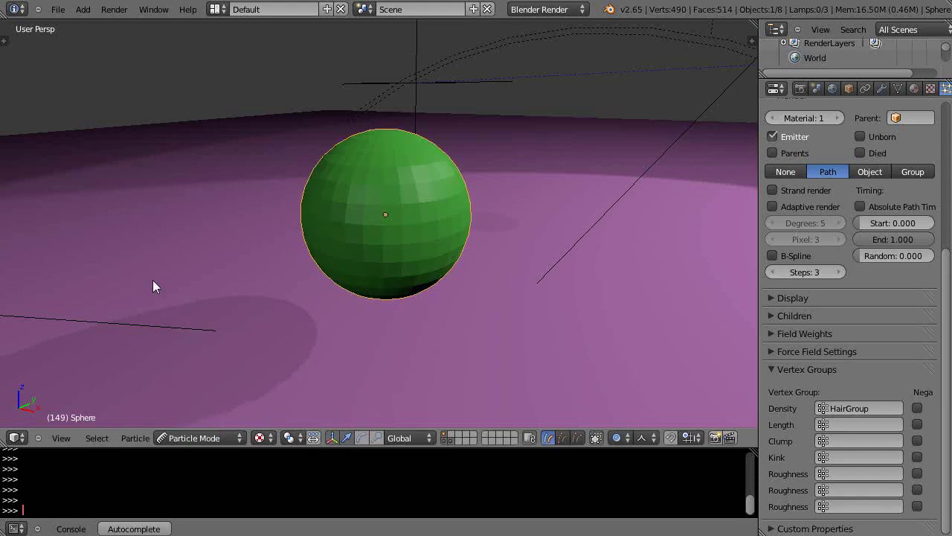
{"action": "scroll", "coordinate": [148, 286], "scroll_direction": "up", "scroll_amount": 1}
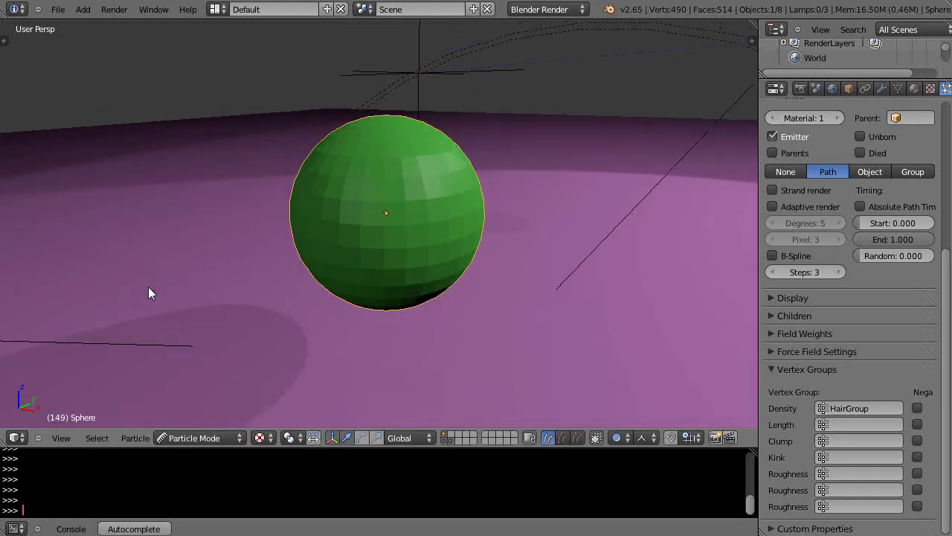
Show the brush settings in Weight Paint mode and set the brush to radius 19, weight 0.496 and strength 0.772.
{"action": "key", "text": "t"}
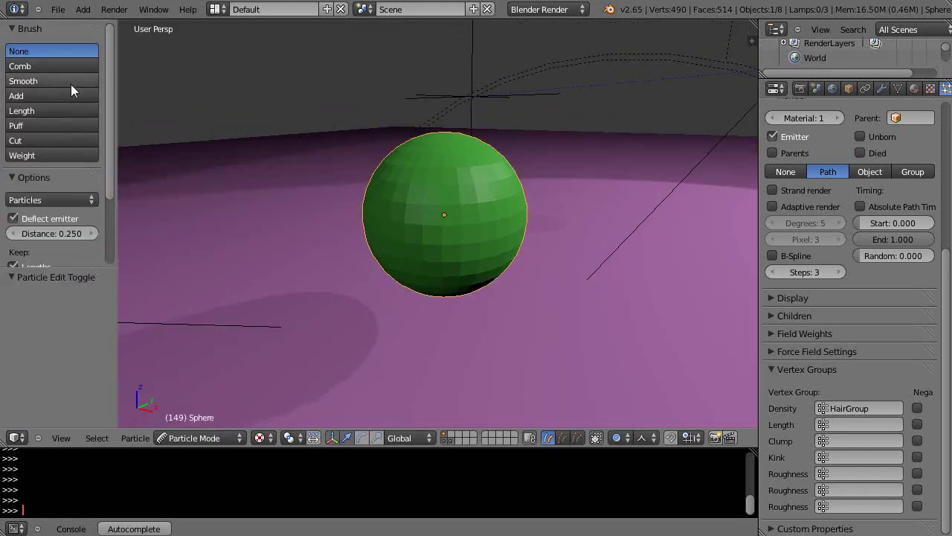
{"action": "left_click", "coordinate": [178, 435]}
{"action": "left_click", "coordinate": [186, 339]}
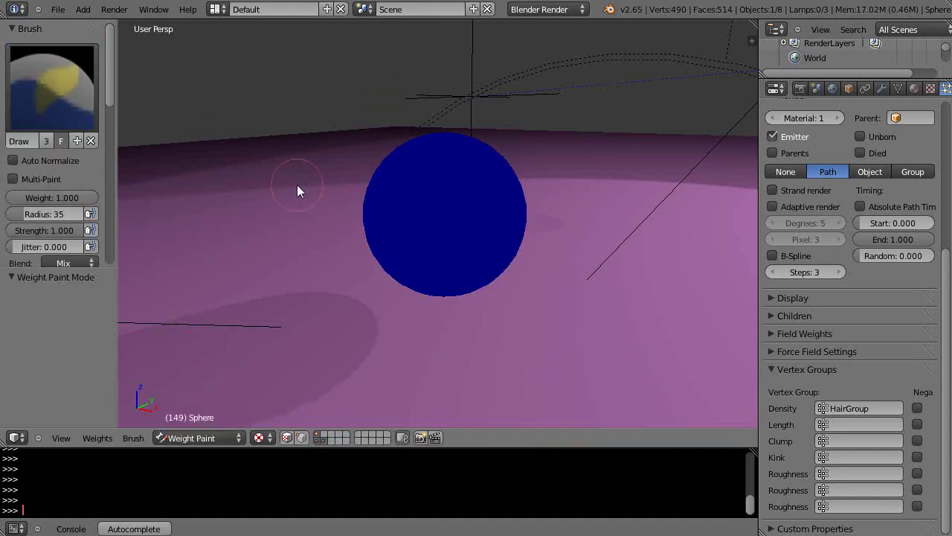
{"action": "key", "text": "f"}
{"action": "left_click", "coordinate": [278, 204]}
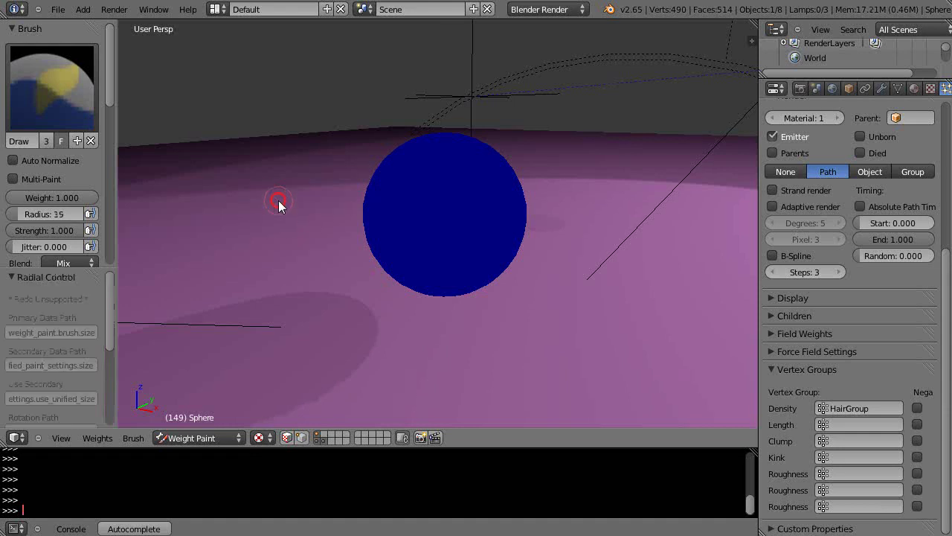
{"action": "left_click_drag", "start_coordinate": [70, 198], "coordinate": [24, 198]}
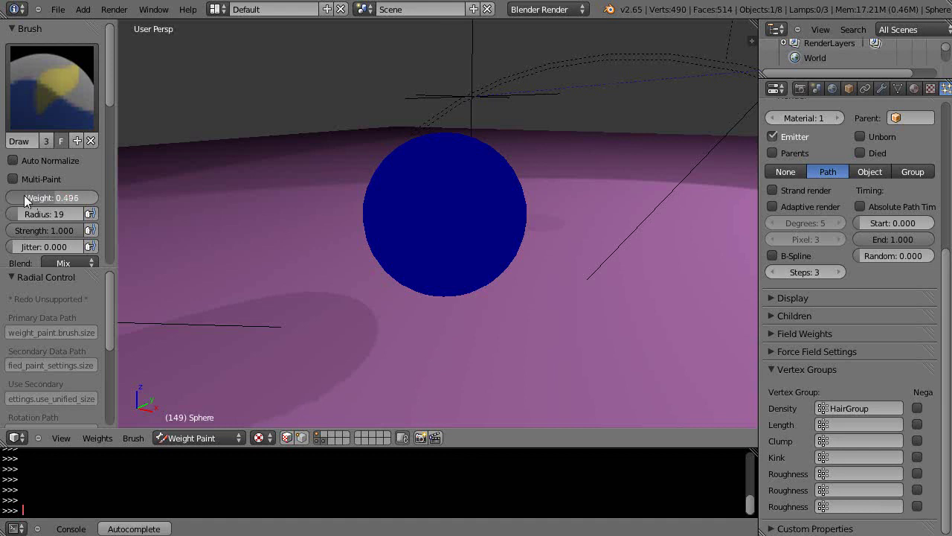
{"action": "left_click_drag", "start_coordinate": [43, 230], "coordinate": [22, 233]}
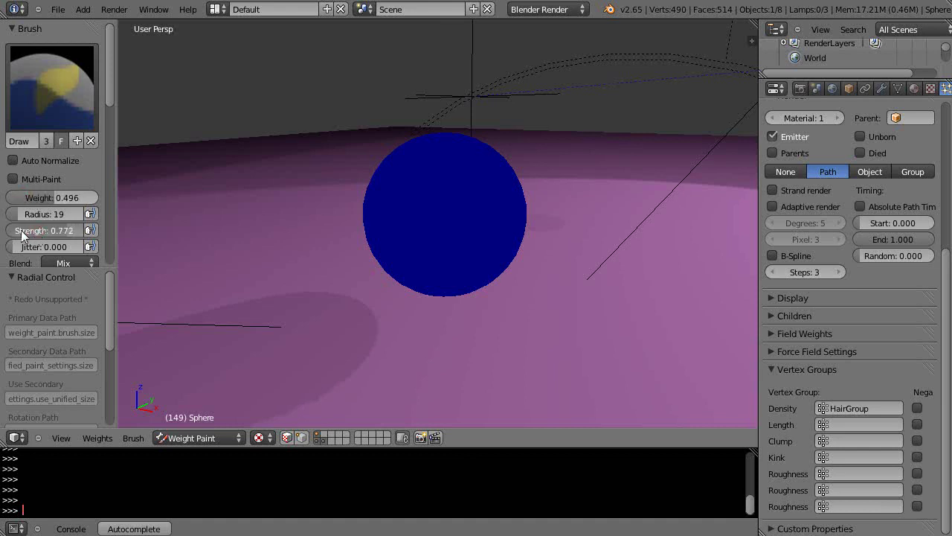
Paint a medium-weight patch across the right-hand side of the sphere, extending it toward the middle.
{"action": "scroll", "coordinate": [375, 281], "scroll_direction": "up", "scroll_amount": 2}
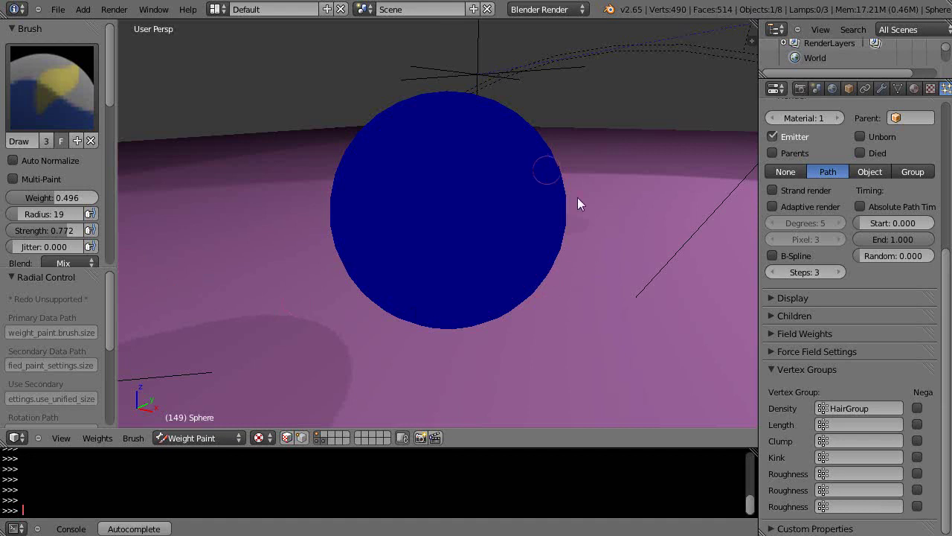
{"action": "scroll", "coordinate": [638, 290], "scroll_direction": "up", "scroll_amount": 1}
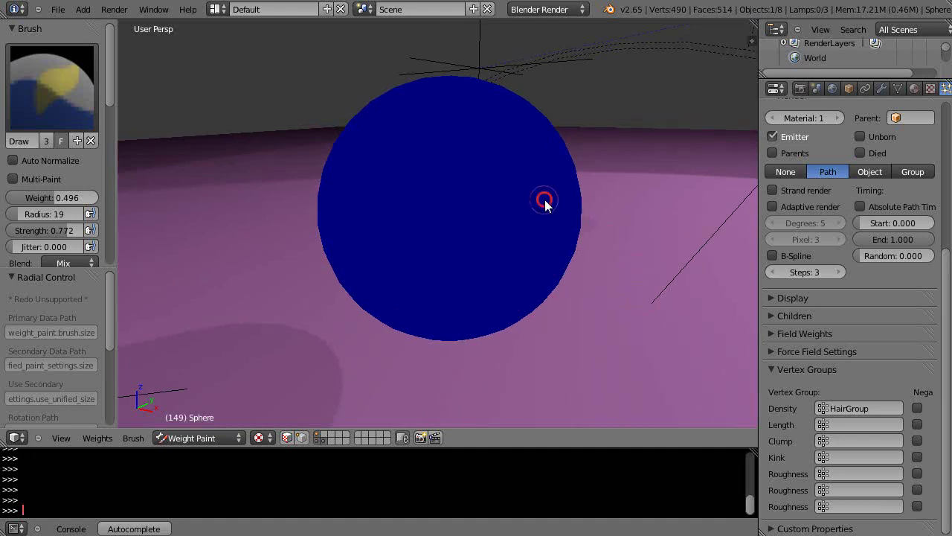
{"action": "mouse_move", "coordinate": [545, 202]}
{"action": "left_mouse_down"}
{"action": "mouse_move", "coordinate": [553, 245]}
{"action": "mouse_move", "coordinate": [546, 196]}
{"action": "mouse_move", "coordinate": [540, 251]}
{"action": "left_mouse_up"}
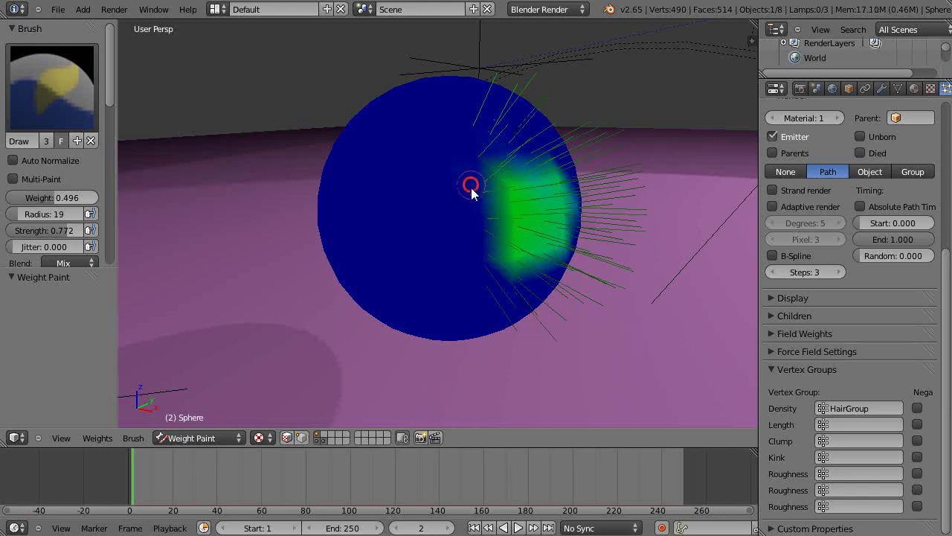
{"action": "left_click_drag", "start_coordinate": [472, 185], "coordinate": [480, 266]}
{"action": "mouse_move", "coordinate": [476, 192]}
{"action": "left_mouse_down"}
{"action": "mouse_move", "coordinate": [471, 270]}
{"action": "mouse_move", "coordinate": [448, 163]}
{"action": "mouse_move", "coordinate": [468, 253]}
{"action": "mouse_move", "coordinate": [456, 169]}
{"action": "mouse_move", "coordinate": [489, 196]}
{"action": "left_mouse_up"}
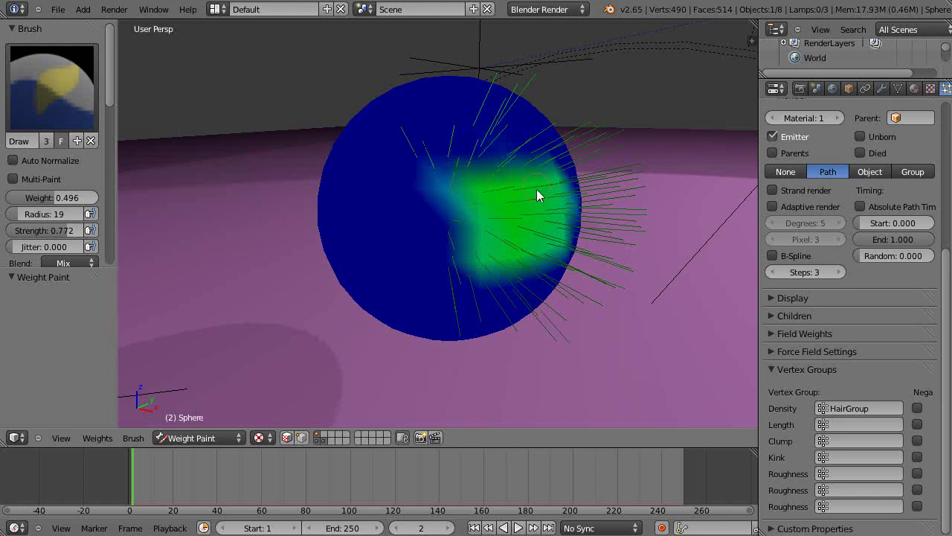
Paint over the middle and inner edge of the patch with weight 1, enlarging the brush radius to 43.
{"action": "left_click", "coordinate": [54, 198]}
{"action": "type", "text": "1"}
{"action": "key", "text": "Return"}
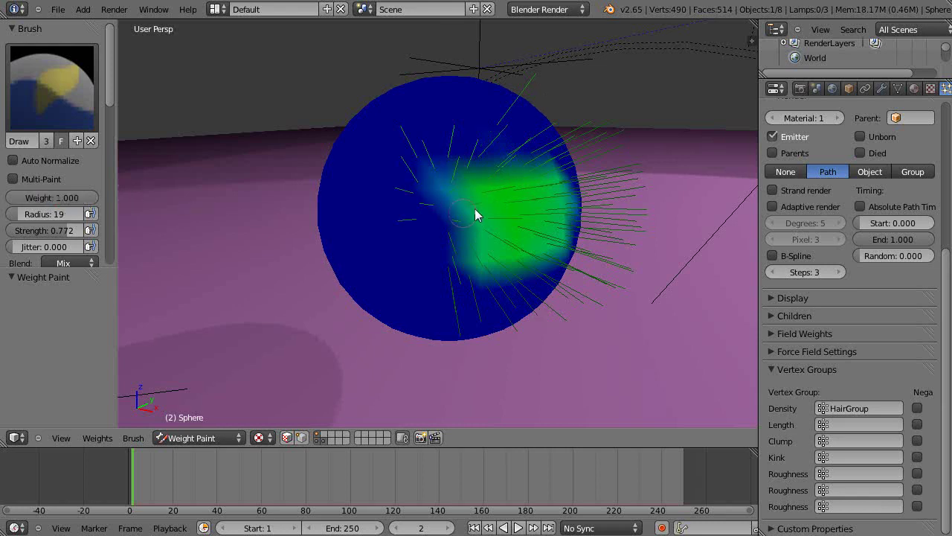
{"action": "mouse_move", "coordinate": [475, 210]}
{"action": "left_mouse_down"}
{"action": "mouse_move", "coordinate": [491, 226]}
{"action": "mouse_move", "coordinate": [494, 192]}
{"action": "left_mouse_up"}
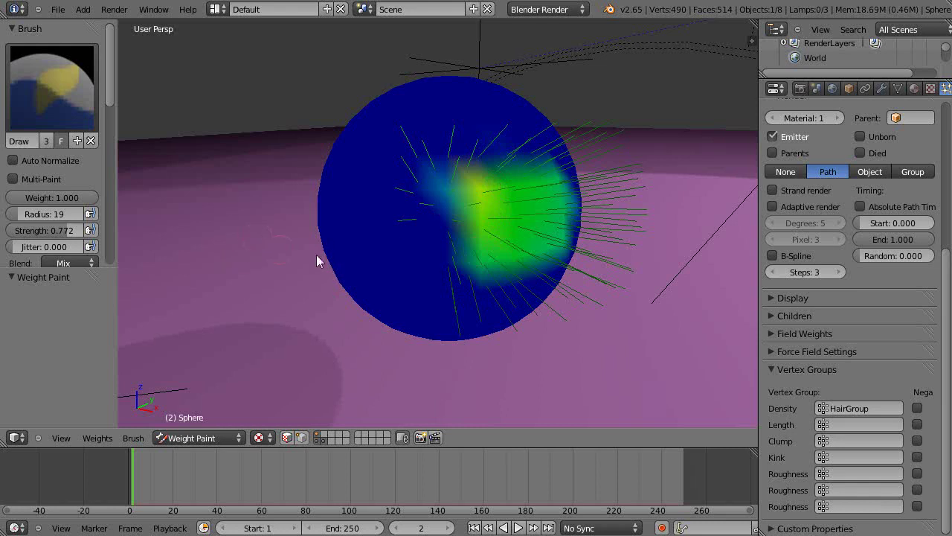
{"action": "left_click", "coordinate": [339, 259]}
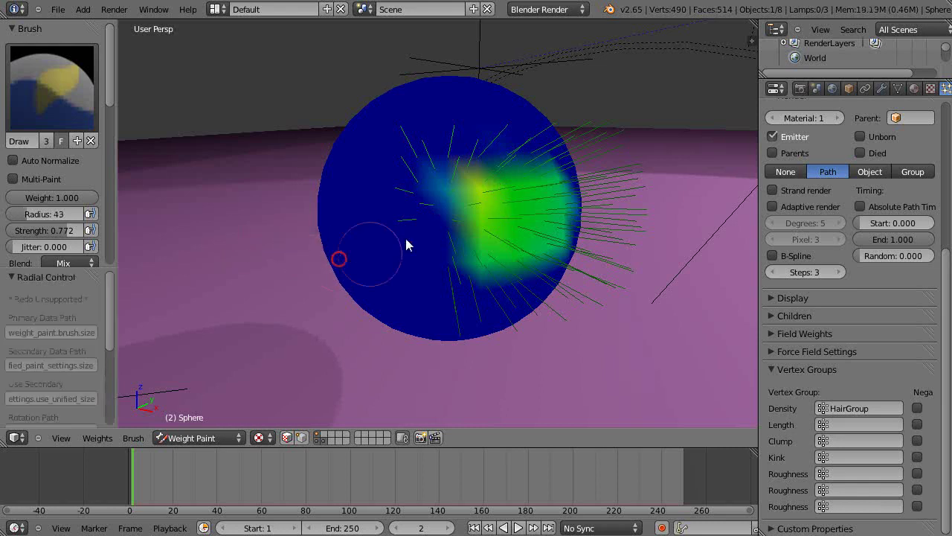
{"action": "mouse_move", "coordinate": [499, 210]}
{"action": "left_mouse_down"}
{"action": "mouse_move", "coordinate": [489, 206]}
{"action": "mouse_move", "coordinate": [504, 276]}
{"action": "mouse_move", "coordinate": [496, 242]}
{"action": "mouse_move", "coordinate": [501, 248]}
{"action": "mouse_move", "coordinate": [511, 199]}
{"action": "left_mouse_up"}
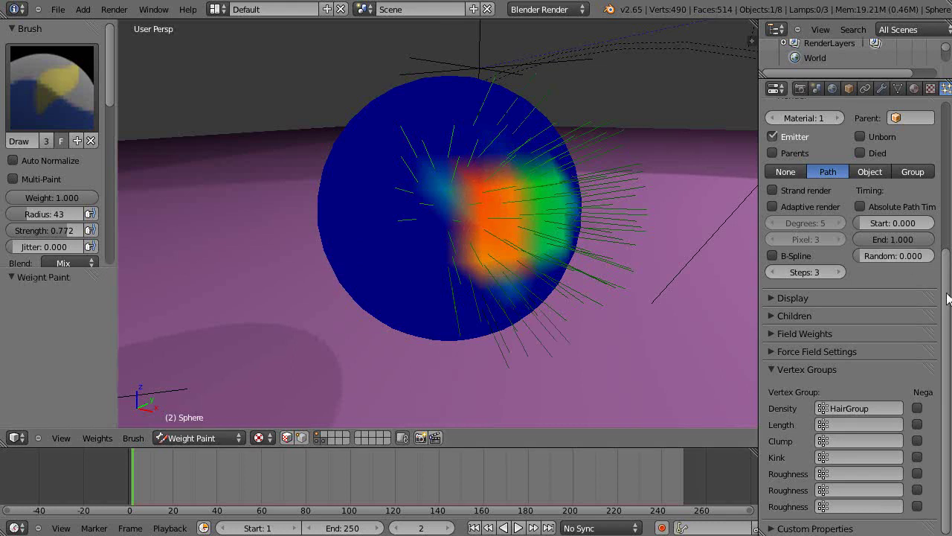
Reduce the hair emission number to 279 and turn on interpolated children.
{"action": "scroll", "coordinate": [942, 292], "scroll_direction": "up", "scroll_amount": 6}
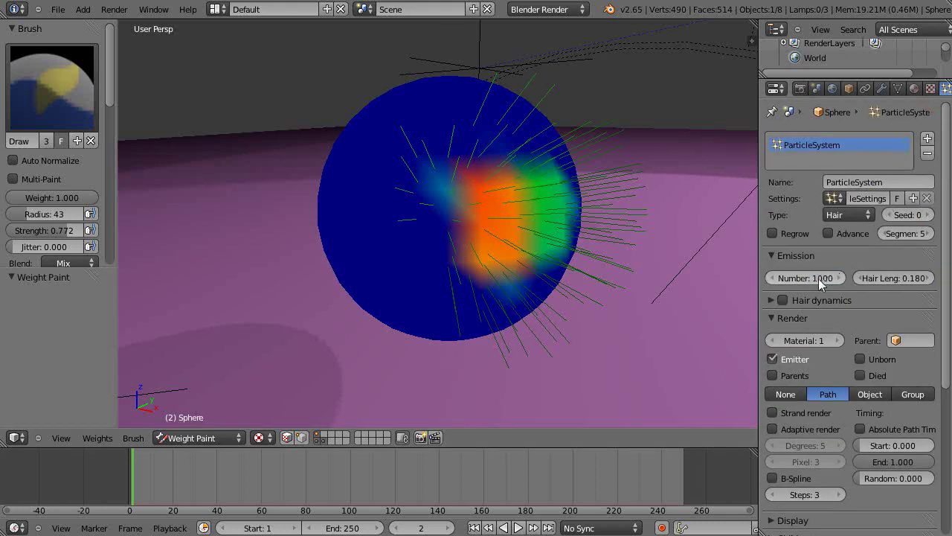
{"action": "left_click_drag", "start_coordinate": [818, 278], "coordinate": [666, 282]}
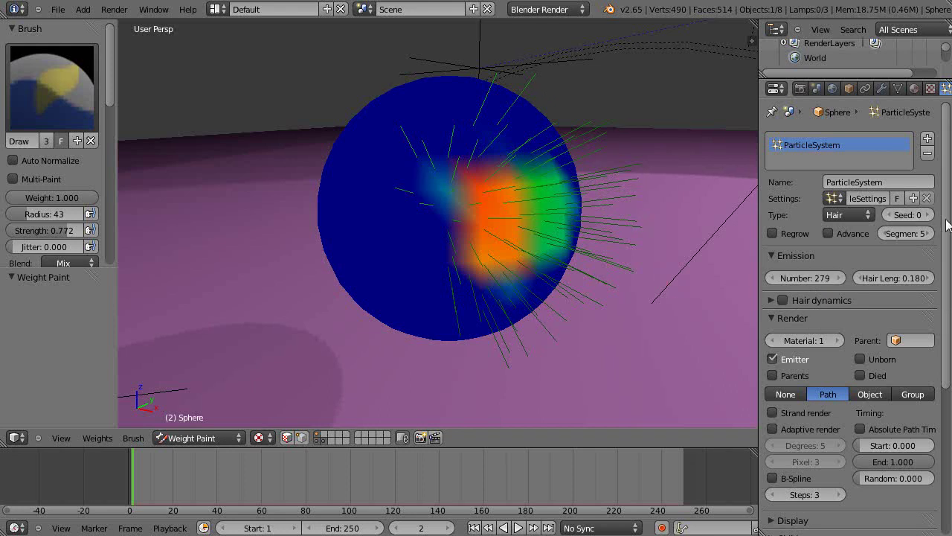
{"action": "left_click_drag", "start_coordinate": [946, 272], "coordinate": [943, 406]}
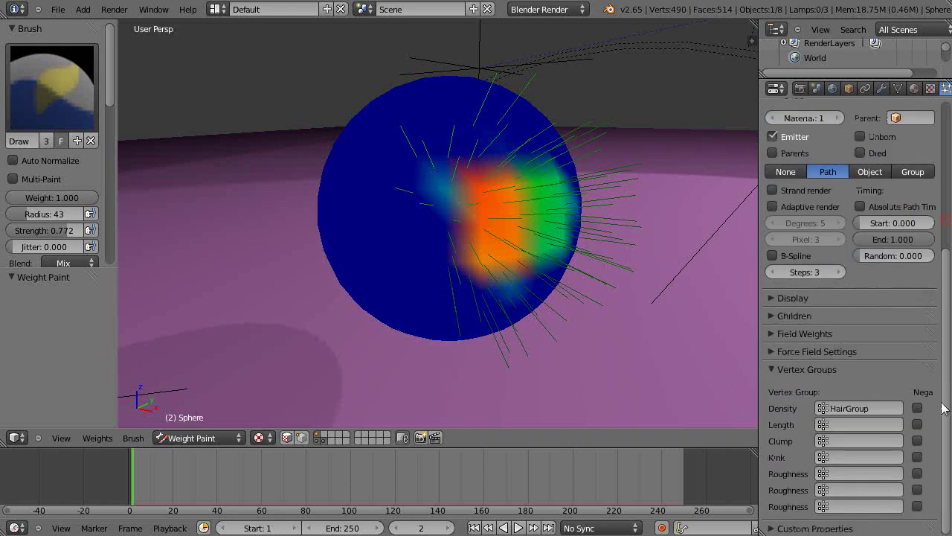
{"action": "left_click", "coordinate": [770, 315]}
{"action": "left_click", "coordinate": [889, 337]}
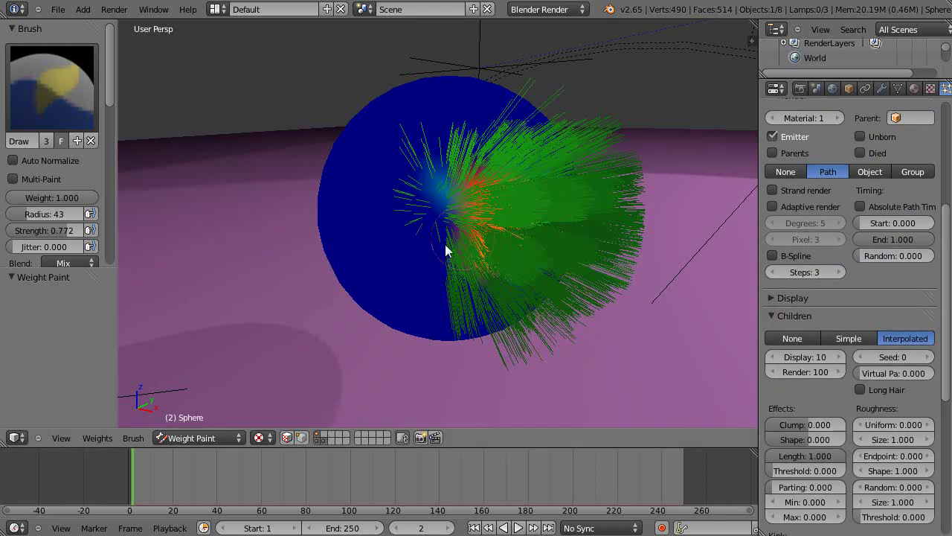
Lower the number of displayed child hairs to 5.
{"action": "scroll", "coordinate": [505, 301], "scroll_direction": "down", "scroll_amount": 1}
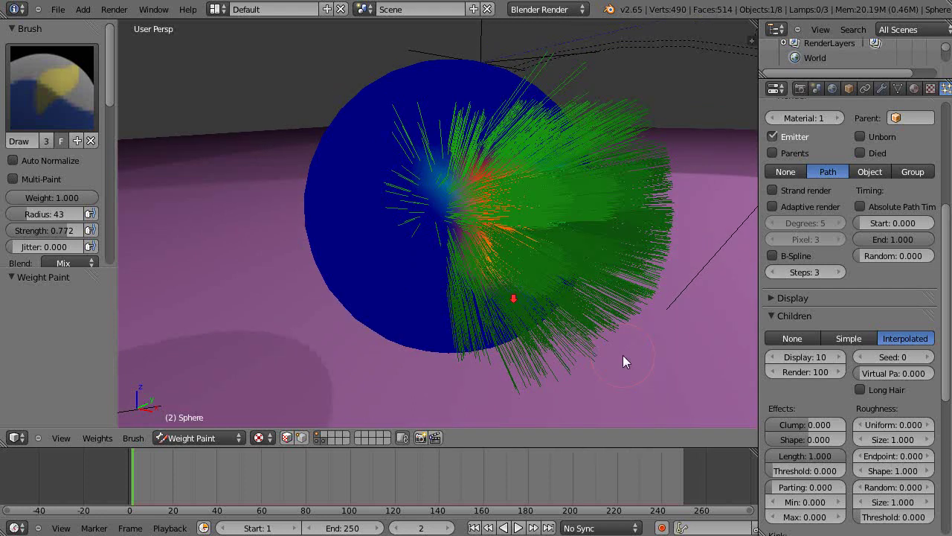
{"action": "left_click", "coordinate": [774, 359]}
{"action": "left_click", "coordinate": [774, 358]}
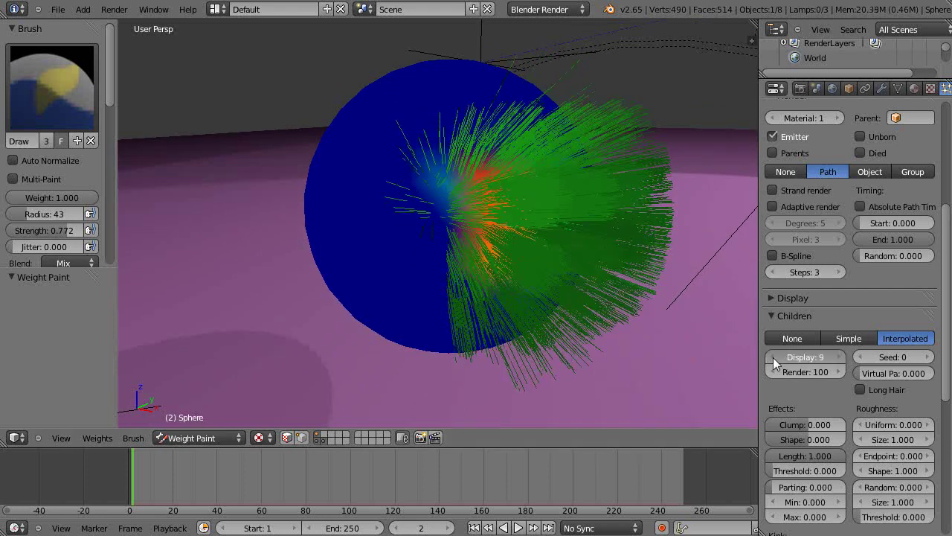
{"action": "left_click", "coordinate": [774, 359]}
{"action": "left_click", "coordinate": [774, 359]}
{"action": "left_click", "coordinate": [774, 359]}
Extend the weight-1 painting along the patch's inner edge and below it, and lower the displayed child hairs to 4.
{"action": "mouse_move", "coordinate": [542, 292]}
{"action": "middle_mouse_down"}
{"action": "mouse_move", "coordinate": [491, 296]}
{"action": "mouse_move", "coordinate": [548, 290]}
{"action": "middle_mouse_up"}
{"action": "mouse_move", "coordinate": [439, 194]}
{"action": "left_mouse_down"}
{"action": "mouse_move", "coordinate": [439, 238]}
{"action": "mouse_move", "coordinate": [436, 221]}
{"action": "mouse_move", "coordinate": [471, 274]}
{"action": "left_mouse_up"}
{"action": "left_click", "coordinate": [439, 314]}
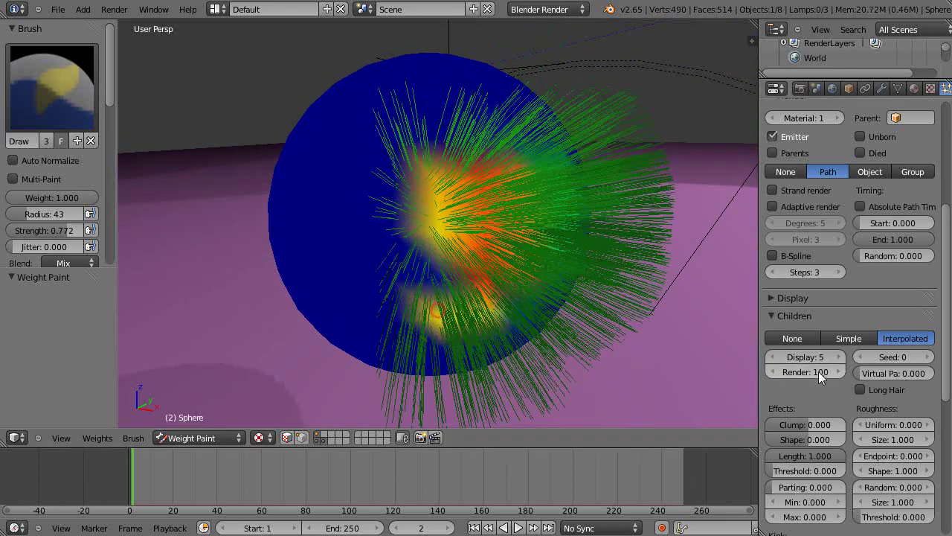
{"action": "left_click", "coordinate": [772, 359]}
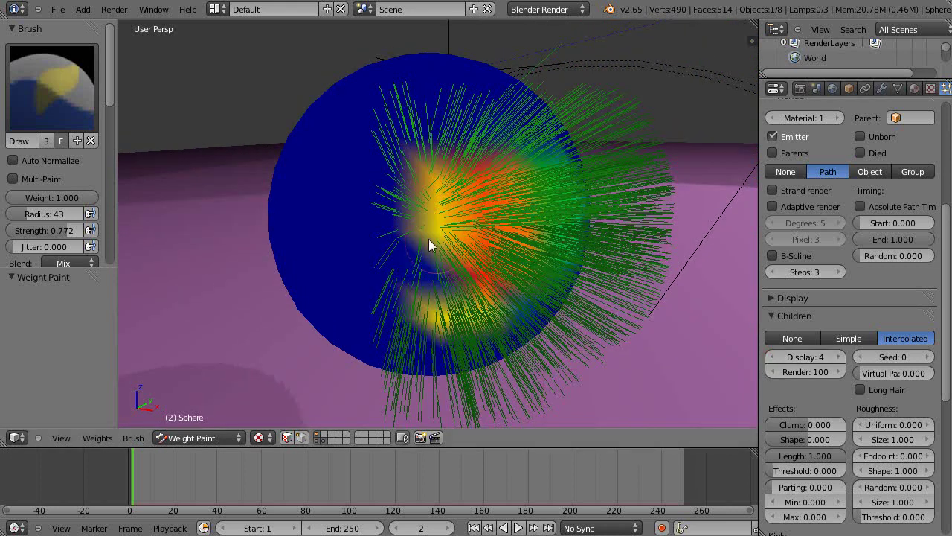
Paint more weight diagonally across the front of the sphere to fill out the hair area.
{"action": "middle_click_drag", "start_coordinate": [429, 238], "coordinate": [452, 234]}
{"action": "mouse_move", "coordinate": [382, 207]}
{"action": "left_mouse_down"}
{"action": "mouse_move", "coordinate": [386, 232]}
{"action": "mouse_move", "coordinate": [449, 253]}
{"action": "mouse_move", "coordinate": [425, 148]}
{"action": "mouse_move", "coordinate": [389, 156]}
{"action": "mouse_move", "coordinate": [494, 128]}
{"action": "mouse_move", "coordinate": [454, 130]}
{"action": "mouse_move", "coordinate": [457, 270]}
{"action": "mouse_move", "coordinate": [482, 273]}
{"action": "left_mouse_up"}
{"action": "mouse_move", "coordinate": [482, 273]}
{"action": "middle_mouse_down"}
{"action": "mouse_move", "coordinate": [360, 300]}
{"action": "mouse_move", "coordinate": [477, 274]}
{"action": "mouse_move", "coordinate": [473, 228]}
{"action": "mouse_move", "coordinate": [458, 261]}
{"action": "middle_mouse_up"}
{"action": "scroll", "coordinate": [477, 267], "scroll_direction": "down", "scroll_amount": 2}
{"action": "scroll", "coordinate": [475, 237], "scroll_direction": "down", "scroll_amount": 1}
{"action": "scroll", "coordinate": [471, 250], "scroll_direction": "up", "scroll_amount": 2}
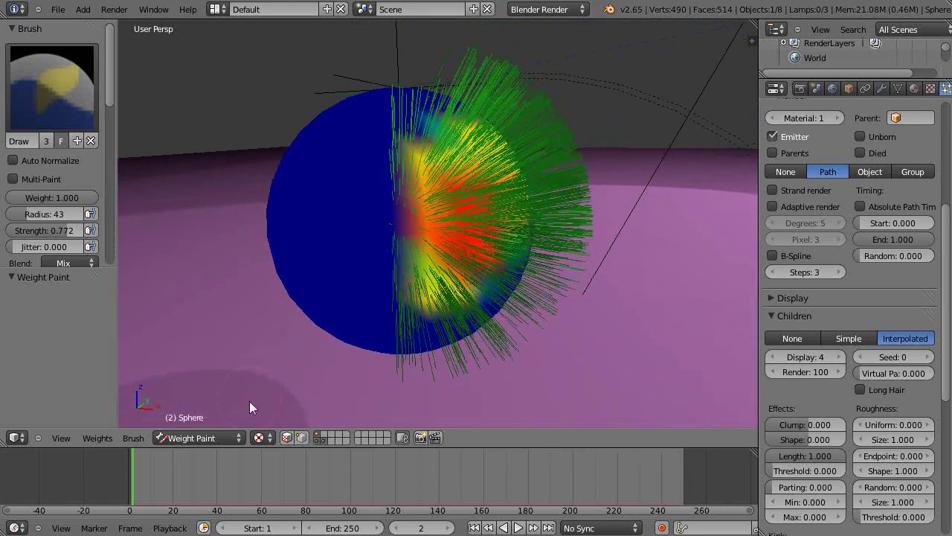
Switch the sphere to Particle Mode and comb the hairs along the patch's inner edge downward with the Comb brush.
{"action": "left_click", "coordinate": [191, 439]}
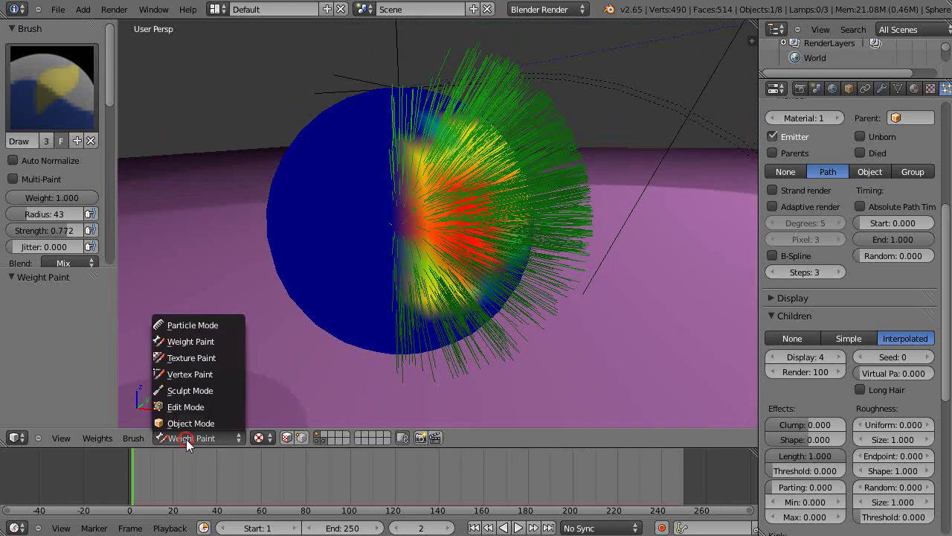
{"action": "left_click", "coordinate": [189, 325]}
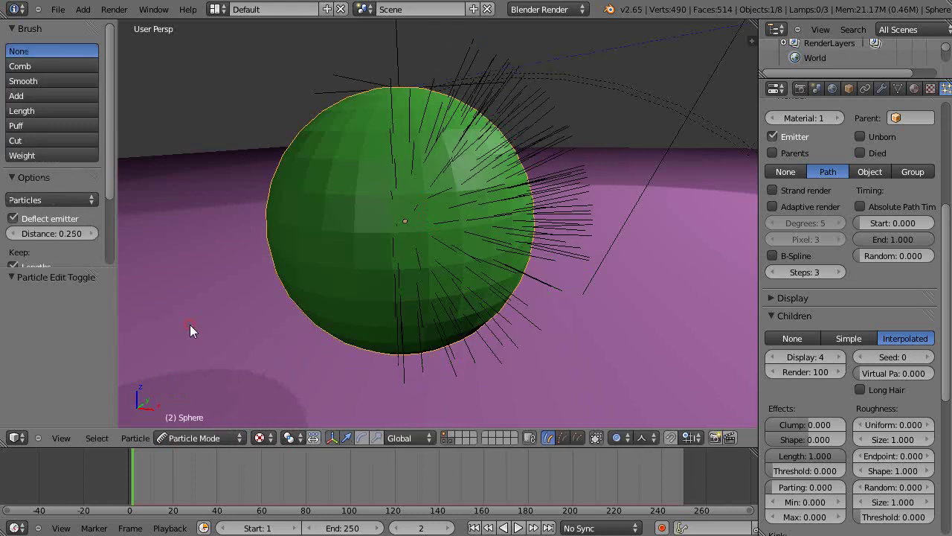
{"action": "left_click", "coordinate": [22, 67]}
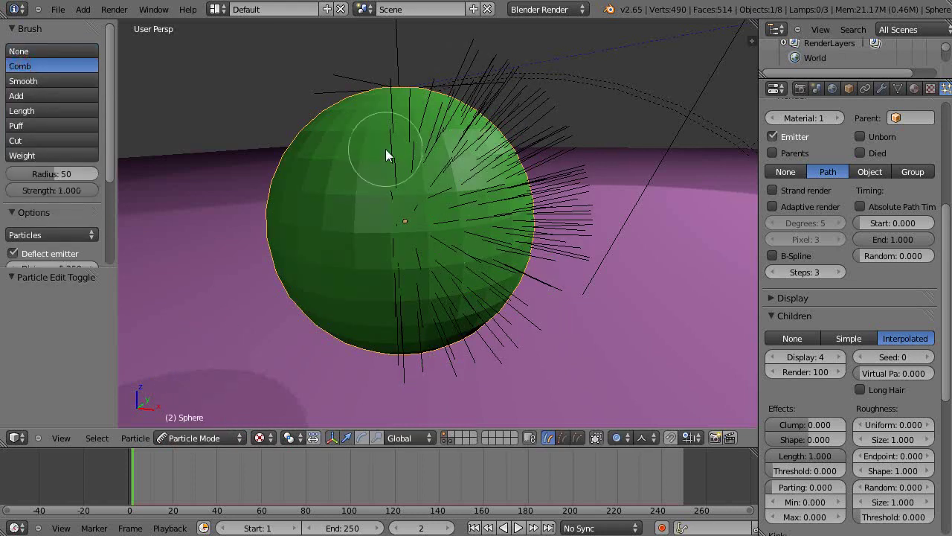
{"action": "mouse_move", "coordinate": [387, 155]}
{"action": "left_mouse_down"}
{"action": "mouse_move", "coordinate": [405, 242]}
{"action": "mouse_move", "coordinate": [403, 340]}
{"action": "left_mouse_up"}
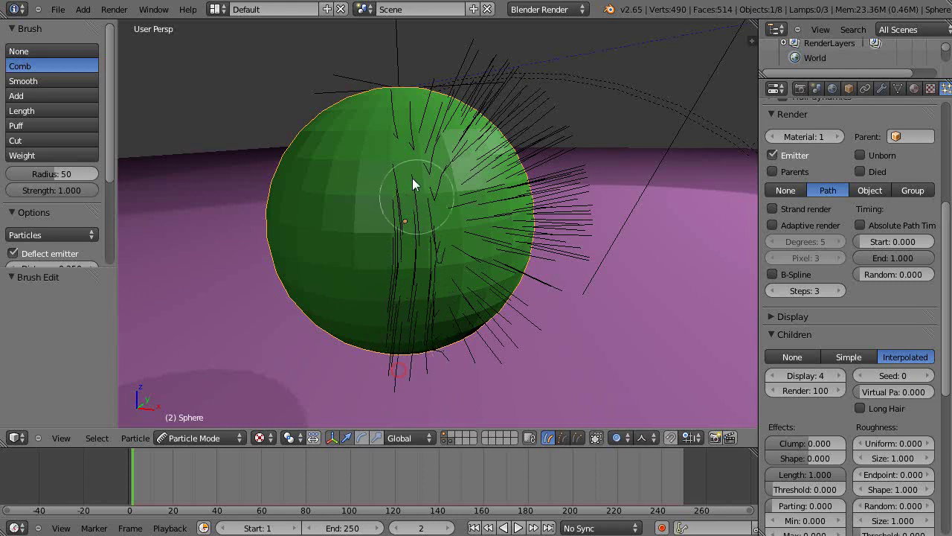
Comb the outward-pointing hairs across the front of the sphere diagonally down toward its lower outer edge.
{"action": "mouse_move", "coordinate": [412, 183]}
{"action": "left_mouse_down"}
{"action": "mouse_move", "coordinate": [453, 270]}
{"action": "mouse_move", "coordinate": [450, 385]}
{"action": "left_mouse_up"}
{"action": "mouse_move", "coordinate": [366, 81]}
{"action": "left_mouse_down"}
{"action": "mouse_move", "coordinate": [462, 200]}
{"action": "mouse_move", "coordinate": [485, 357]}
{"action": "left_mouse_up"}
{"action": "mouse_move", "coordinate": [406, 155]}
{"action": "left_mouse_down"}
{"action": "mouse_move", "coordinate": [506, 187]}
{"action": "mouse_move", "coordinate": [532, 328]}
{"action": "left_mouse_up"}
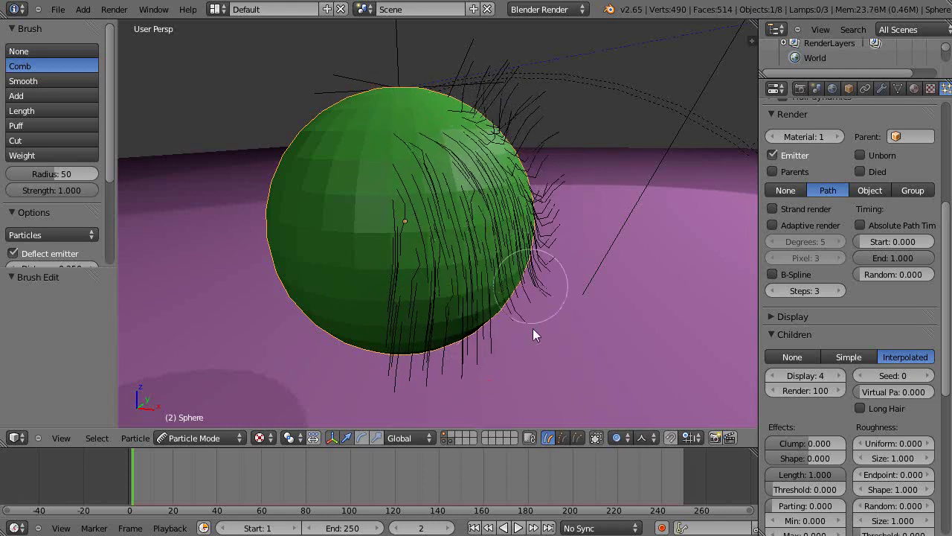
{"action": "mouse_move", "coordinate": [421, 153]}
{"action": "left_mouse_down"}
{"action": "mouse_move", "coordinate": [453, 213]}
{"action": "mouse_move", "coordinate": [480, 371]}
{"action": "left_mouse_up"}
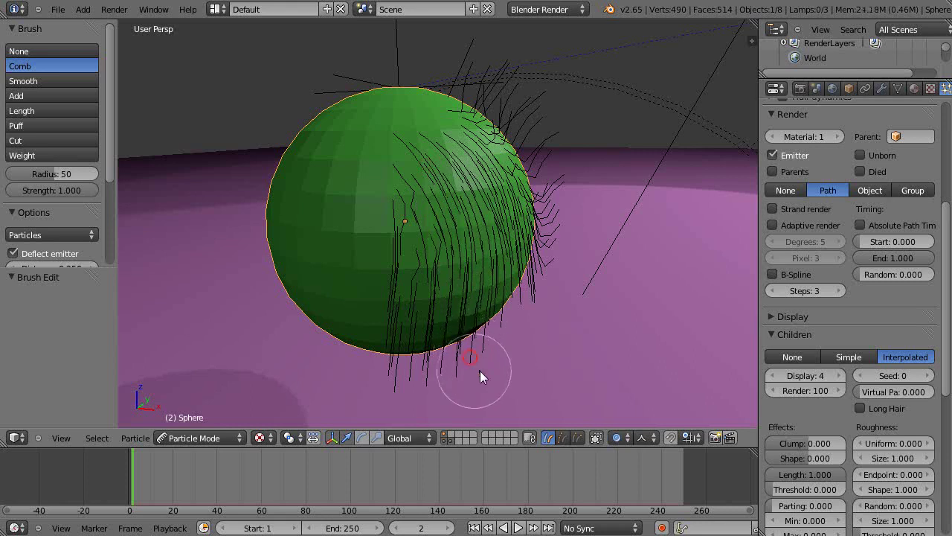
Comb the inner and middle strands of the hair patch straight down, and smooth the hairs along its outer side downward.
{"action": "left_click_drag", "start_coordinate": [403, 201], "coordinate": [395, 382]}
{"action": "left_click_drag", "start_coordinate": [484, 191], "coordinate": [511, 354]}
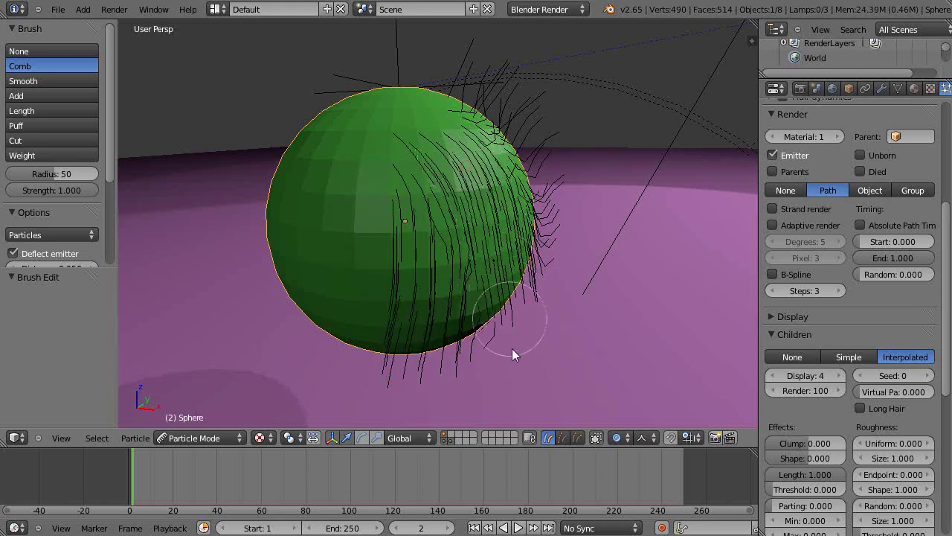
{"action": "mouse_move", "coordinate": [459, 184]}
{"action": "left_mouse_down"}
{"action": "mouse_move", "coordinate": [468, 285]}
{"action": "mouse_move", "coordinate": [457, 314]}
{"action": "left_mouse_up"}
{"action": "left_click_drag", "start_coordinate": [421, 166], "coordinate": [402, 386]}
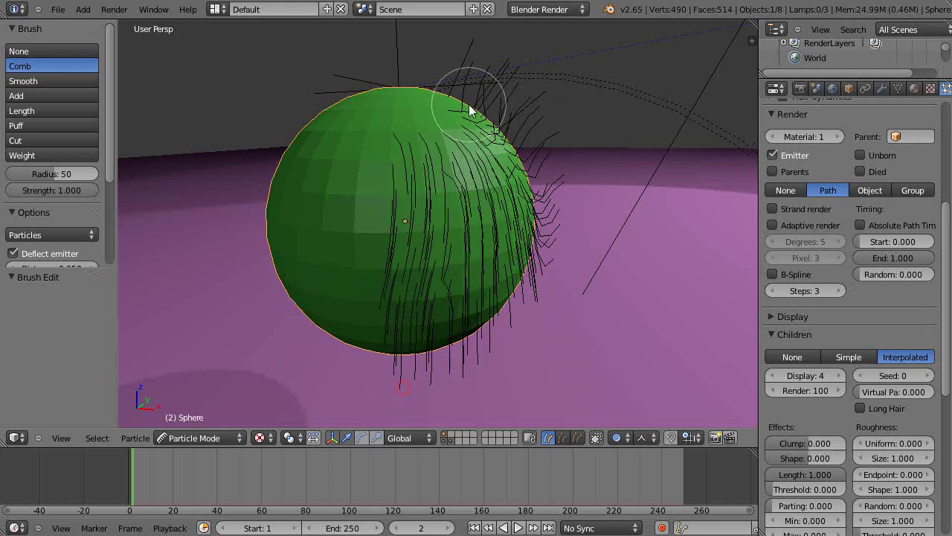
{"action": "left_click_drag", "start_coordinate": [470, 110], "coordinate": [506, 332]}
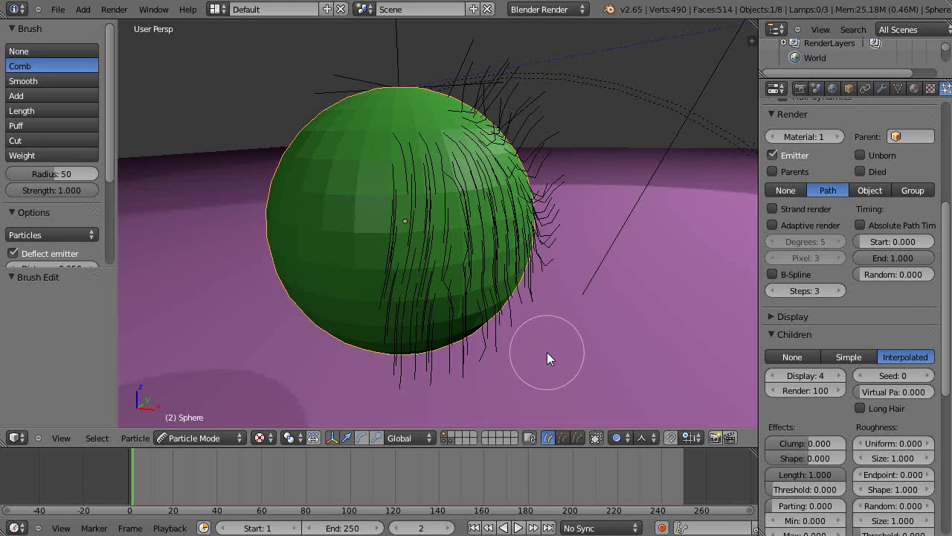
Comb the lower strands of the patch down and slightly inward so their tips hang past the sphere's underside.
{"action": "scroll", "coordinate": [546, 354], "scroll_direction": "up", "scroll_amount": 2}
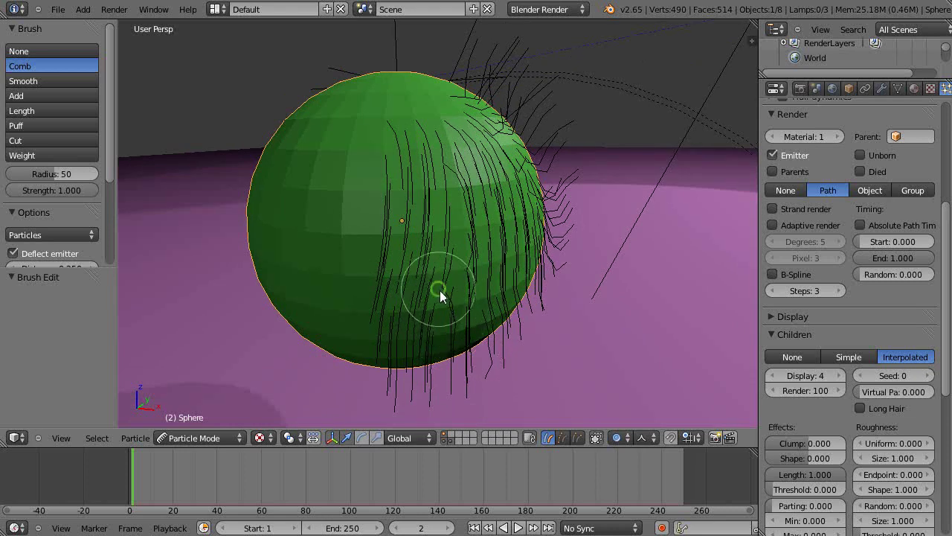
{"action": "middle_click_drag", "start_coordinate": [439, 290], "coordinate": [480, 297], "text": "shift"}
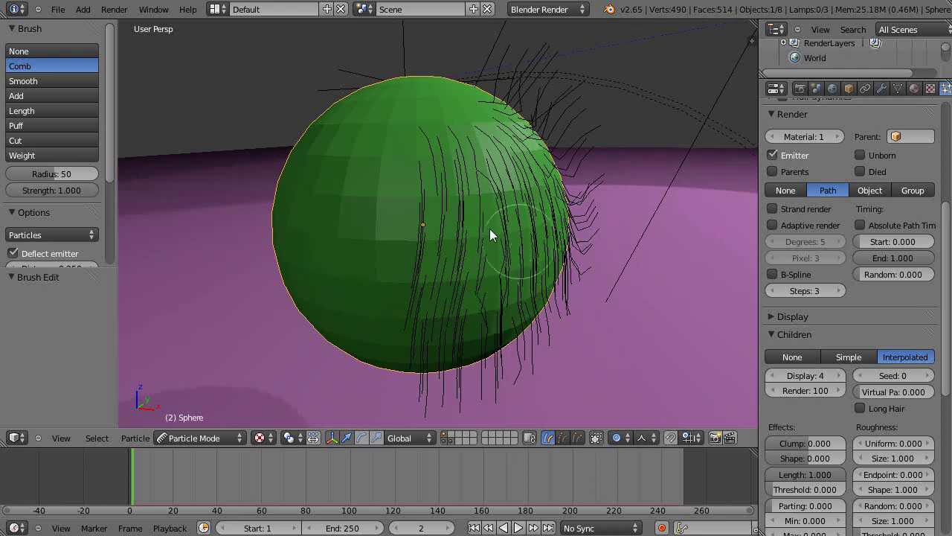
{"action": "left_click_drag", "start_coordinate": [434, 178], "coordinate": [406, 402]}
{"action": "left_click_drag", "start_coordinate": [483, 293], "coordinate": [459, 400]}
{"action": "left_click_drag", "start_coordinate": [529, 261], "coordinate": [517, 354]}
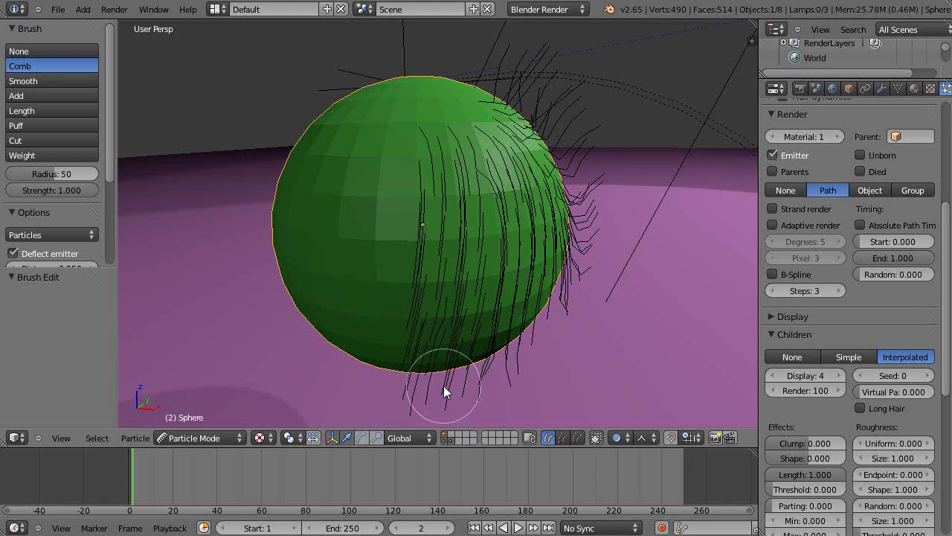
{"action": "mouse_move", "coordinate": [443, 385]}
{"action": "left_mouse_down"}
{"action": "mouse_move", "coordinate": [496, 369]}
{"action": "mouse_move", "coordinate": [568, 313]}
{"action": "left_mouse_up"}
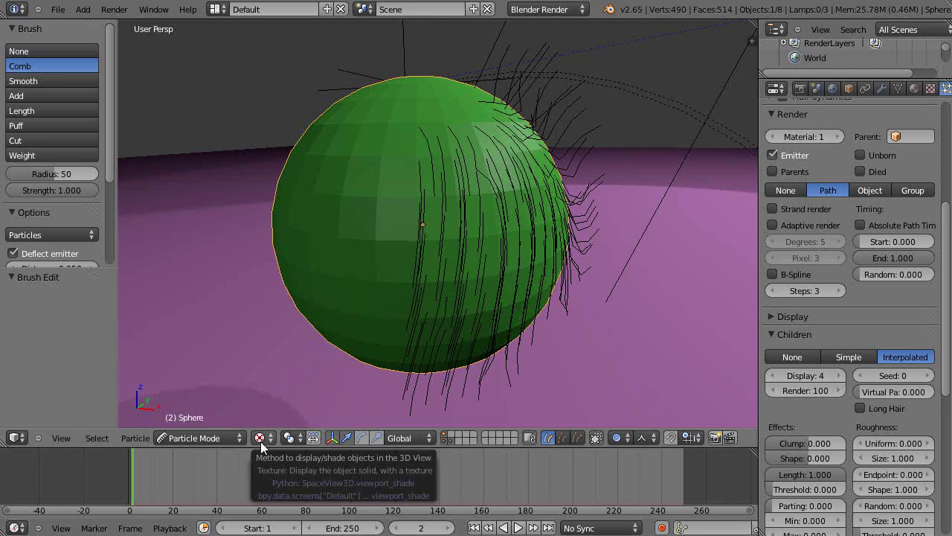
Switch the sphere to Weight Paint and back to Object Mode to examine the combed child hairs.
{"action": "left_click", "coordinate": [210, 438]}
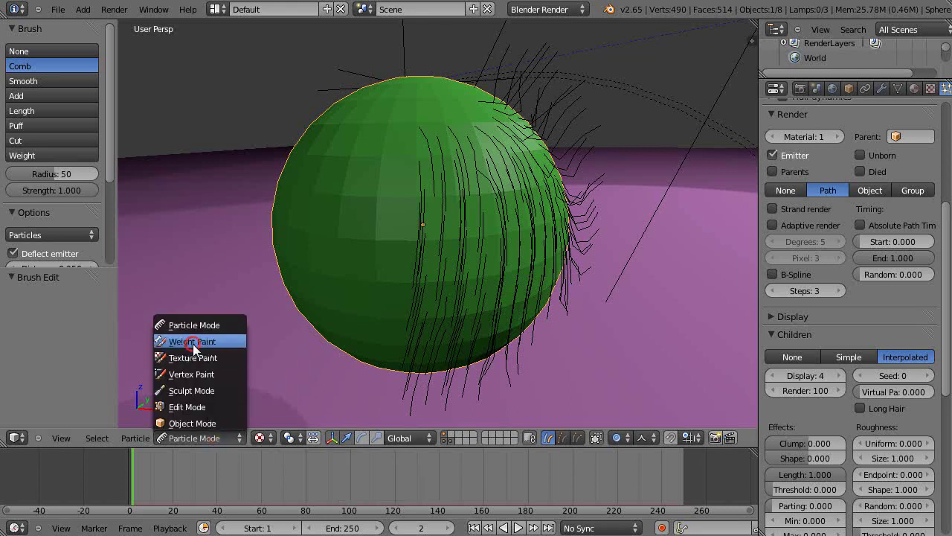
{"action": "left_click", "coordinate": [195, 341]}
{"action": "left_click", "coordinate": [198, 438]}
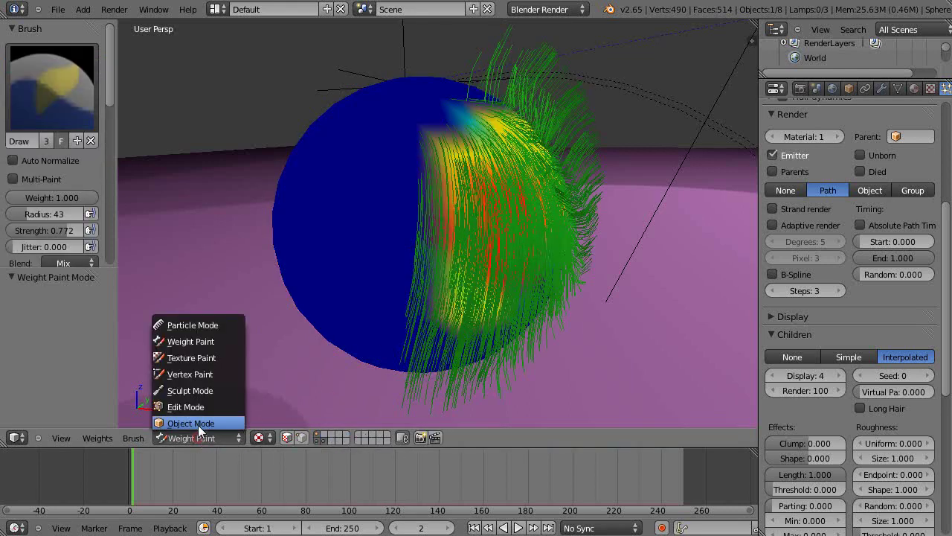
{"action": "left_click", "coordinate": [189, 423]}
{"action": "middle_click_drag", "start_coordinate": [401, 372], "coordinate": [495, 291]}
{"action": "scroll", "coordinate": [448, 349], "scroll_direction": "up", "scroll_amount": 2}
{"action": "scroll", "coordinate": [447, 349], "scroll_direction": "down", "scroll_amount": 4}
{"action": "scroll", "coordinate": [531, 308], "scroll_direction": "up", "scroll_amount": 3}
{"action": "scroll", "coordinate": [531, 308], "scroll_direction": "down", "scroll_amount": 2}
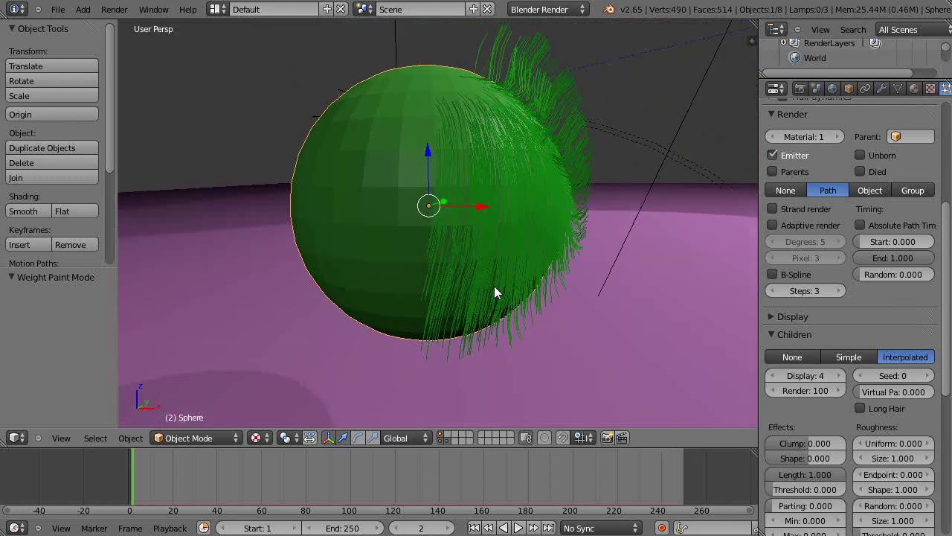